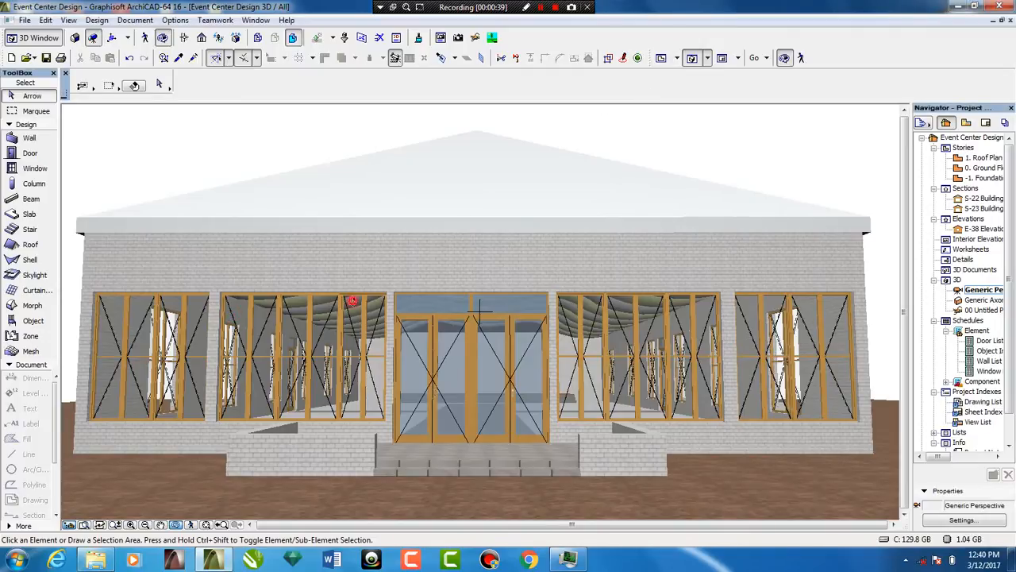
On the ground floor plan, prepare a slab at the building's front corner with a top elevation of 900
{"action": "left_click_drag", "start_coordinate": [352, 301], "coordinate": [679, 303]}
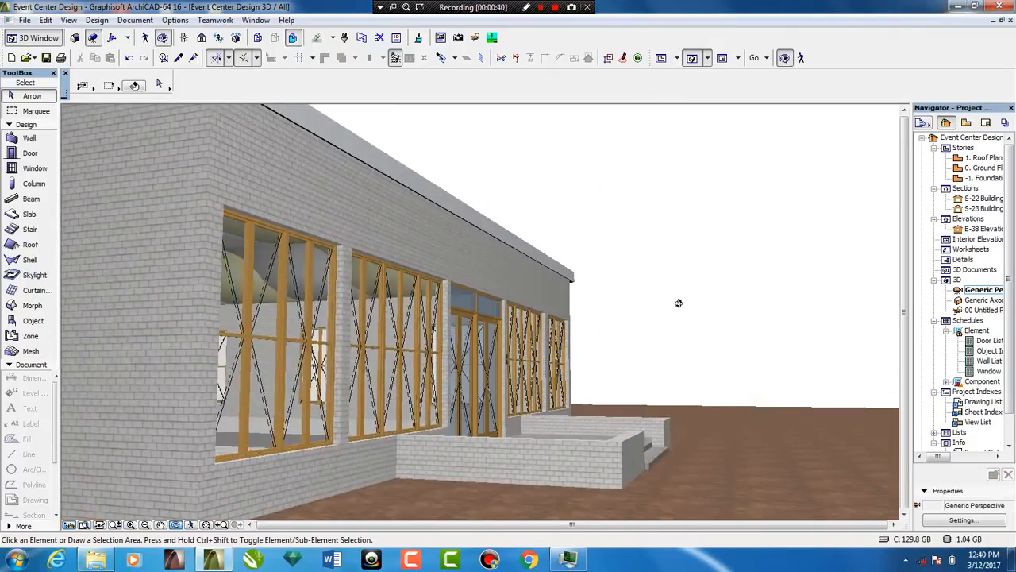
{"action": "left_click_drag", "start_coordinate": [341, 468], "coordinate": [403, 323]}
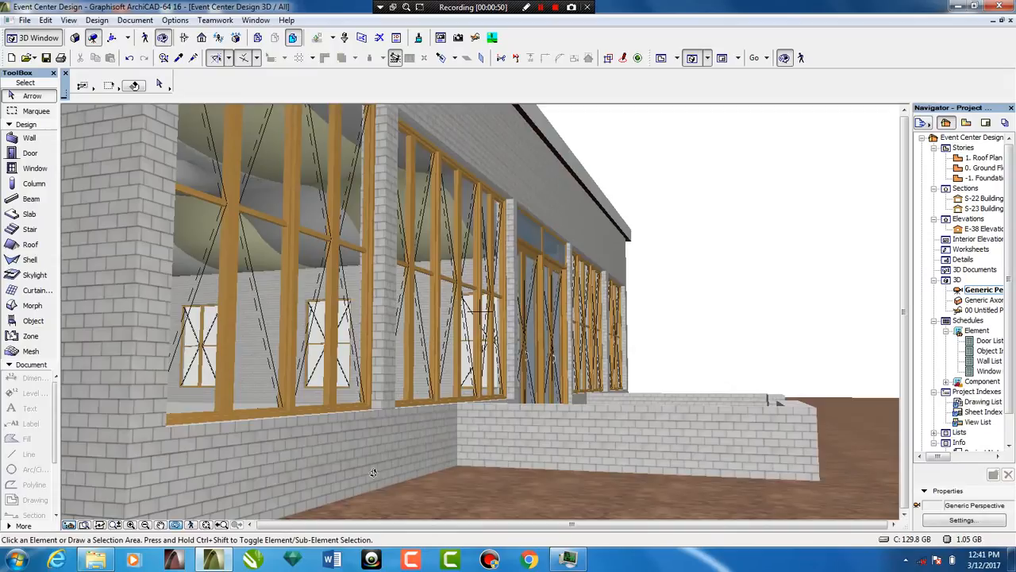
{"action": "left_click", "coordinate": [661, 57]}
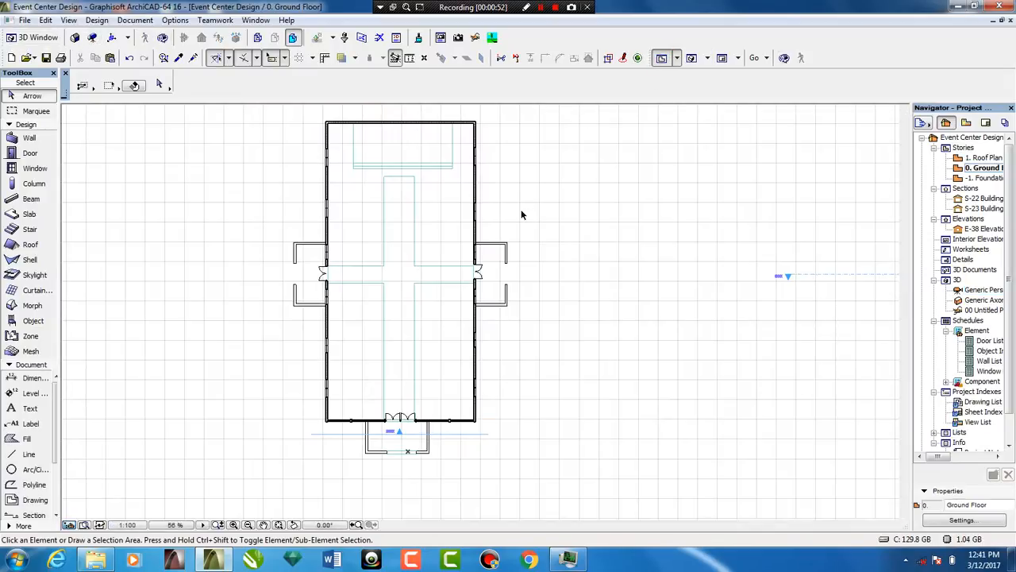
{"action": "scroll", "coordinate": [344, 438], "scroll_direction": "up", "scroll_amount": 5}
{"action": "scroll", "coordinate": [345, 442], "scroll_direction": "up", "scroll_amount": 3}
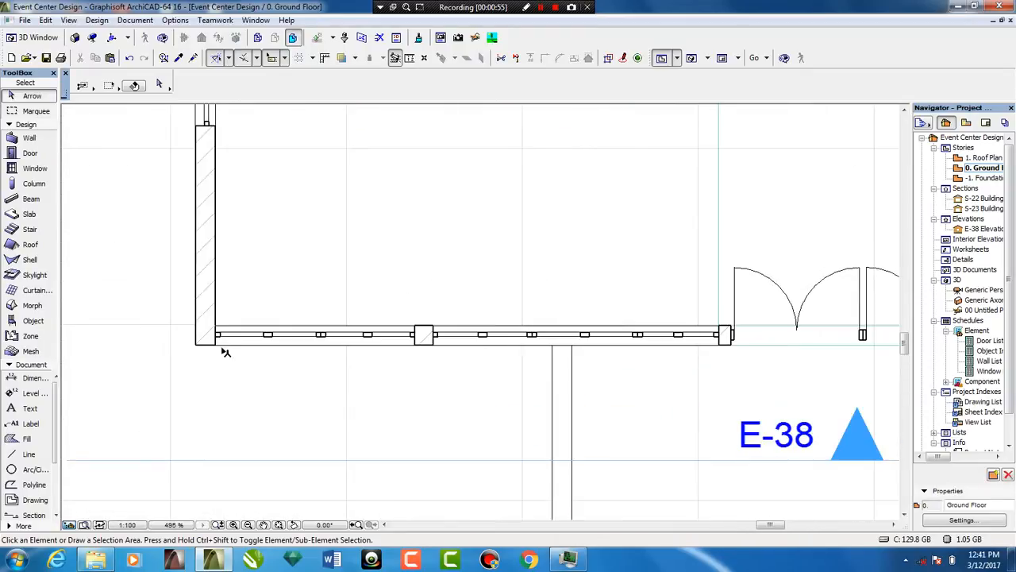
{"action": "scroll", "coordinate": [222, 350], "scroll_direction": "up", "scroll_amount": 3}
{"action": "left_click", "coordinate": [32, 215]}
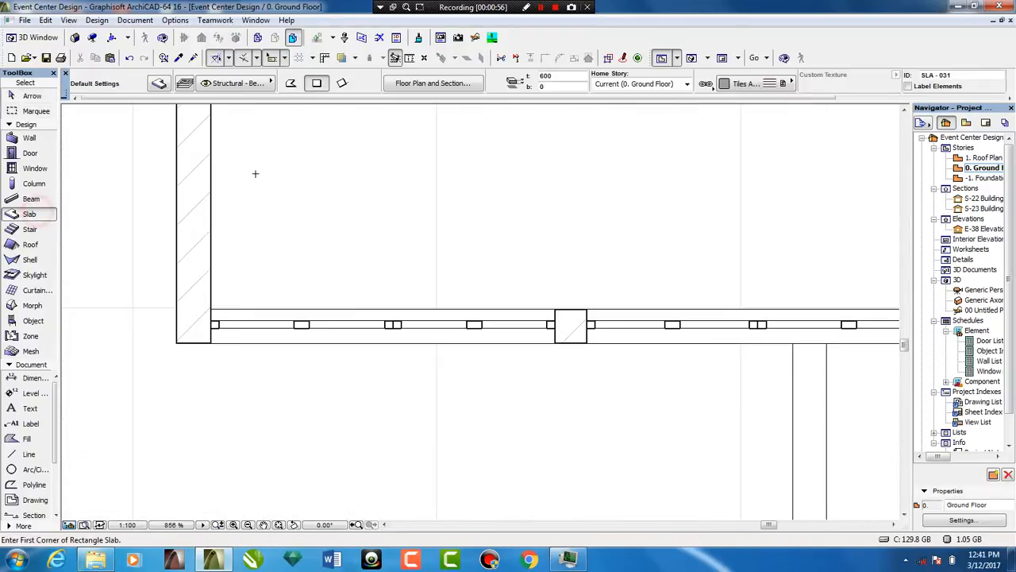
{"action": "left_click", "coordinate": [561, 77]}
{"action": "double_click", "coordinate": [547, 75]}
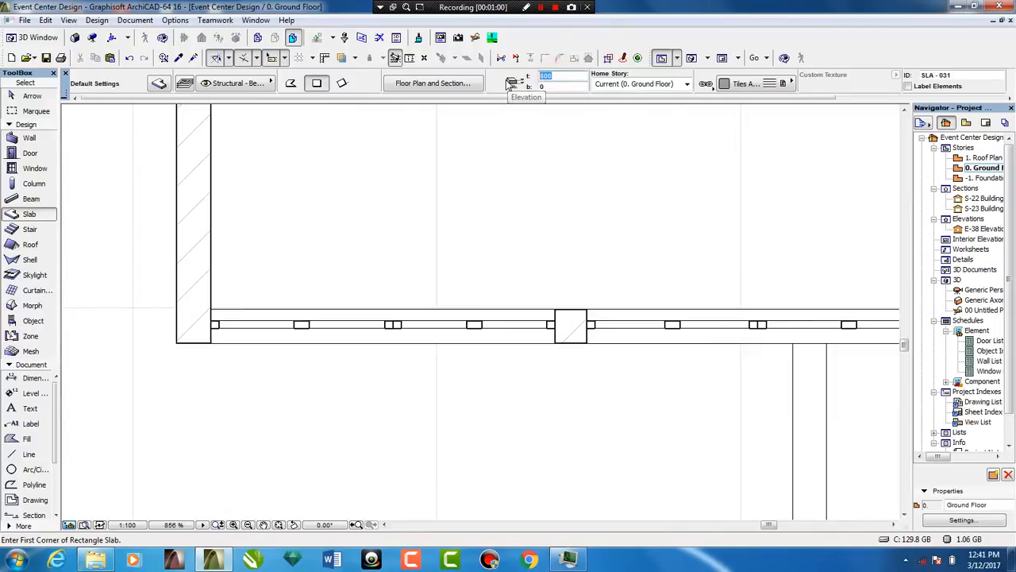
{"action": "type", "text": "900"}
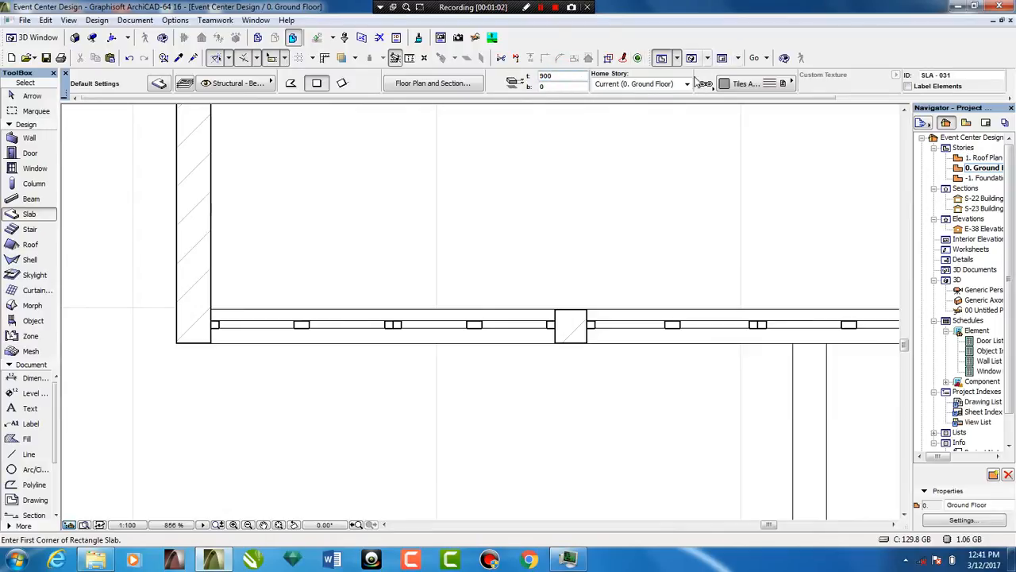
Set the default slab surface material to WALL * W6
{"action": "left_click", "coordinate": [730, 85]}
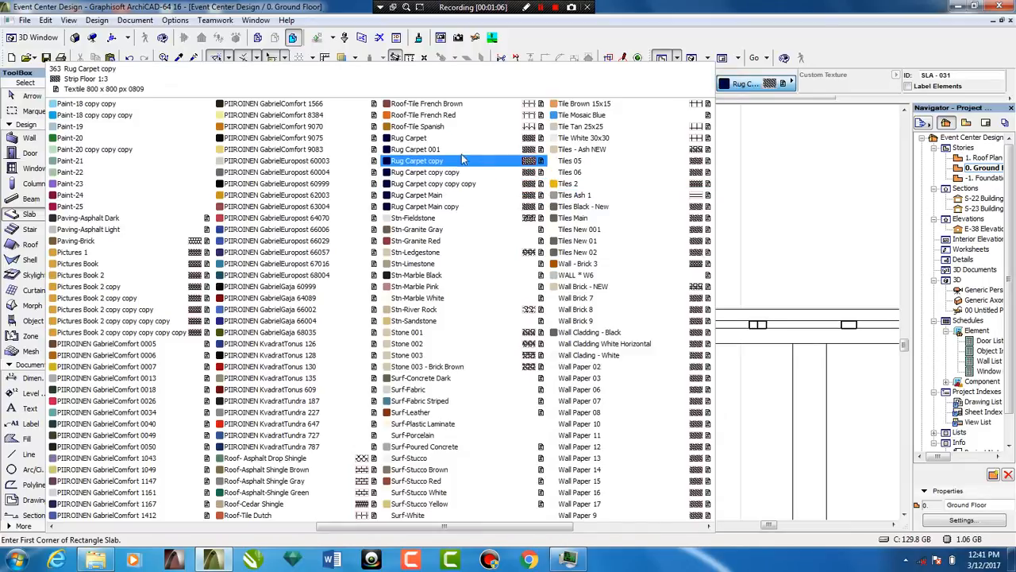
{"action": "scroll", "coordinate": [461, 159], "scroll_direction": "down", "scroll_amount": 2}
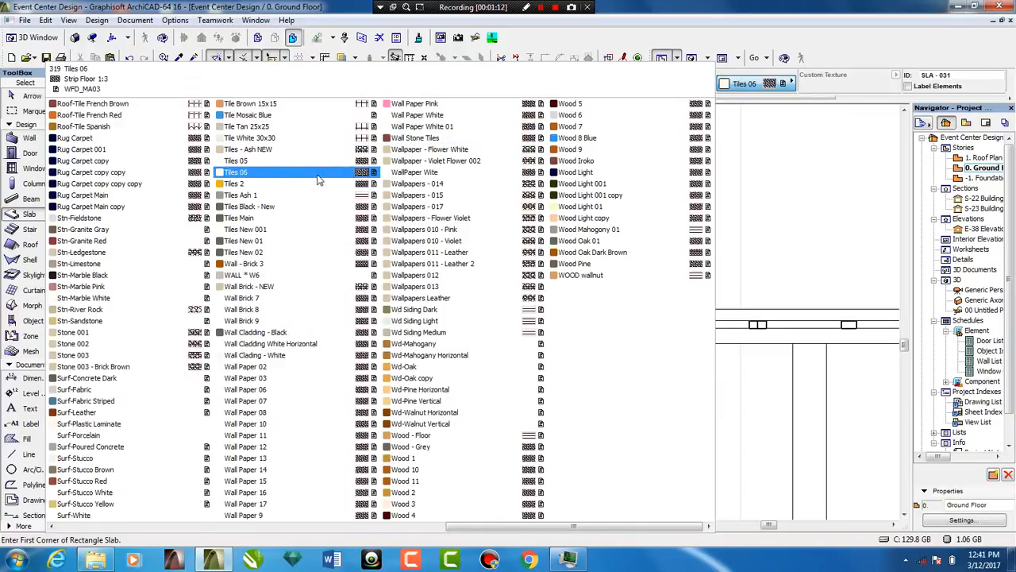
{"action": "left_click", "coordinate": [259, 277]}
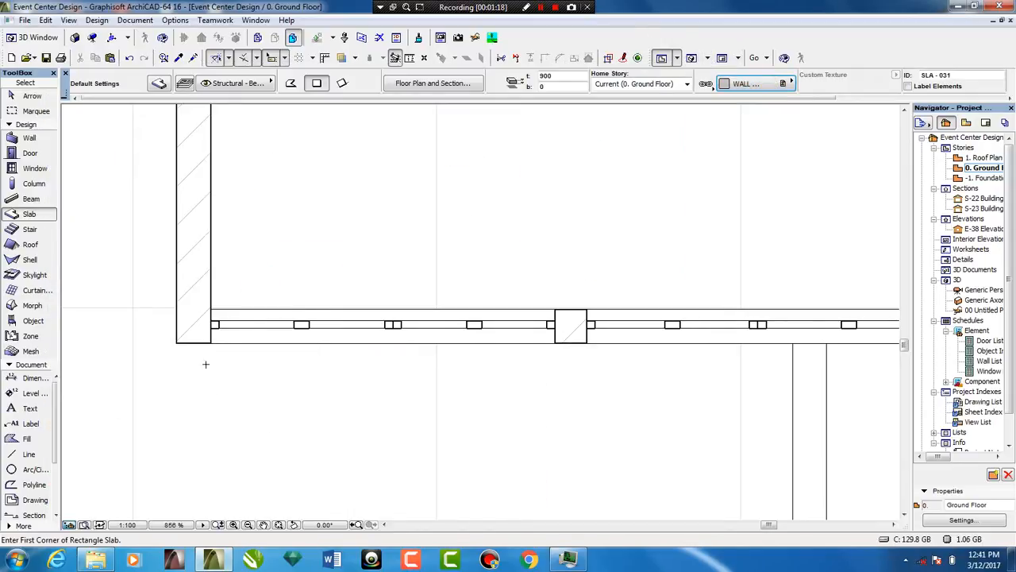
Draw a rectangular slab about 2493 mm long and 25 mm deep along the front wall's outer face, from the building corner to the first column
{"action": "scroll", "coordinate": [205, 364], "scroll_direction": "up", "scroll_amount": 2}
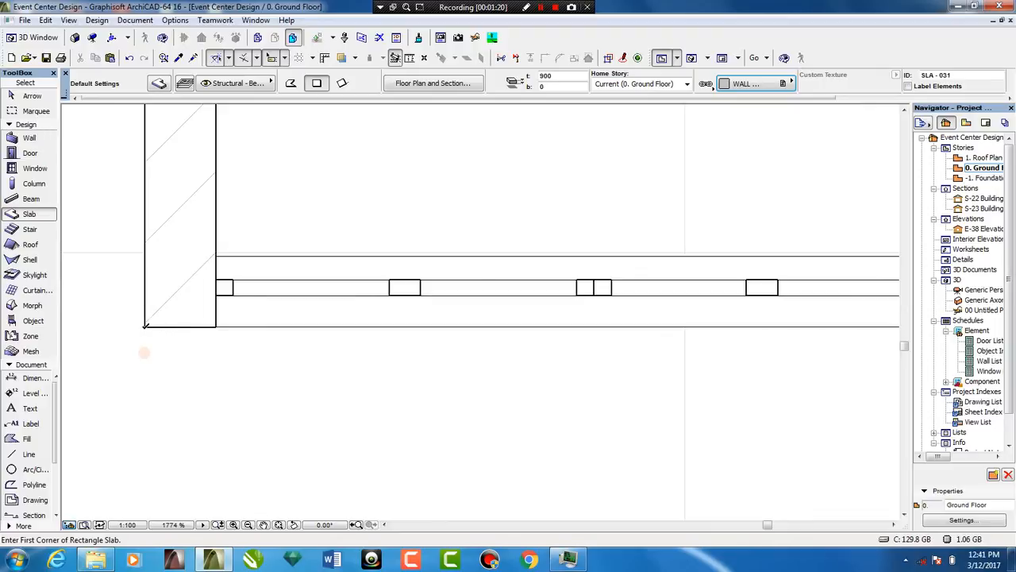
{"action": "left_click", "coordinate": [144, 326]}
{"action": "scroll", "coordinate": [511, 322], "scroll_direction": "down", "scroll_amount": 2}
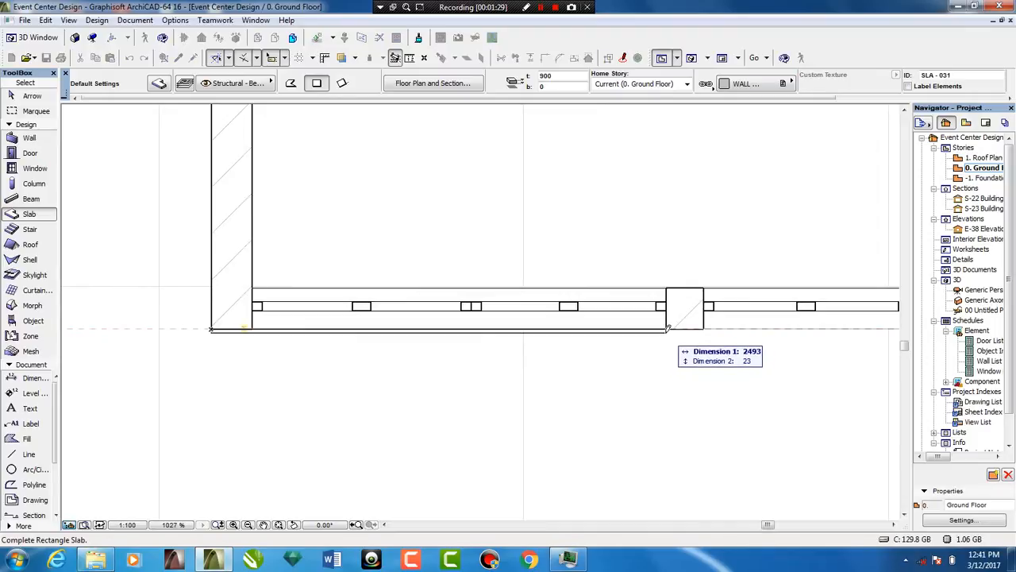
{"action": "key", "text": "Tab"}
{"action": "key", "text": "Tab"}
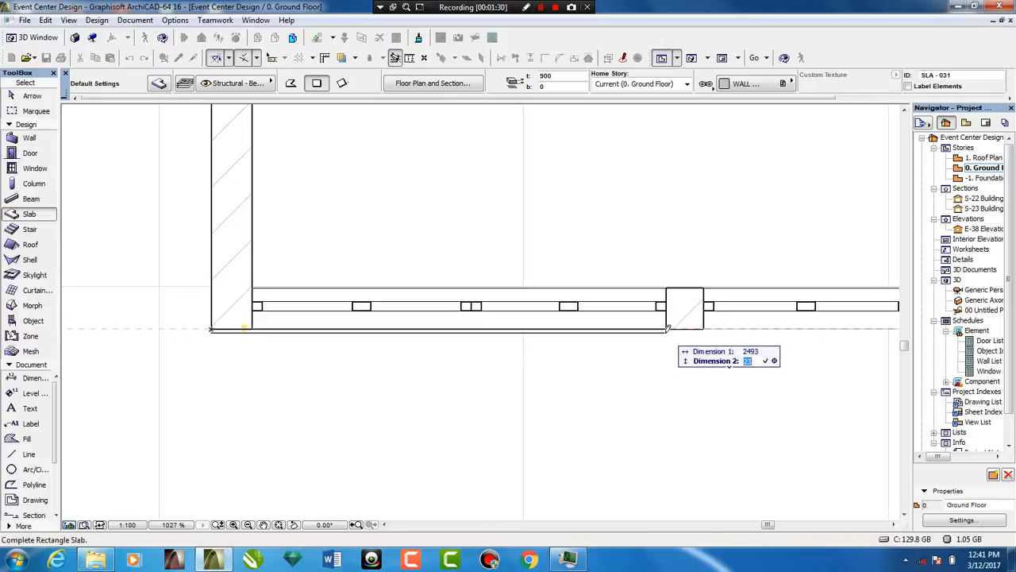
{"action": "key", "text": "Return"}
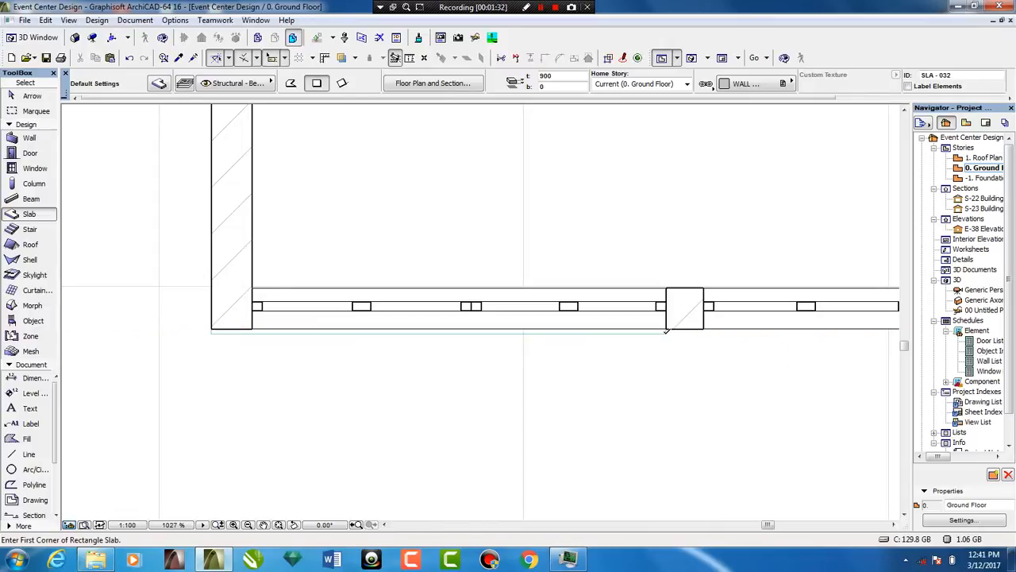
In 3D, change the new slab's surfaces to Wall Brick - NEW and its thickness to 600
{"action": "scroll", "coordinate": [666, 330], "scroll_direction": "up", "scroll_amount": 4}
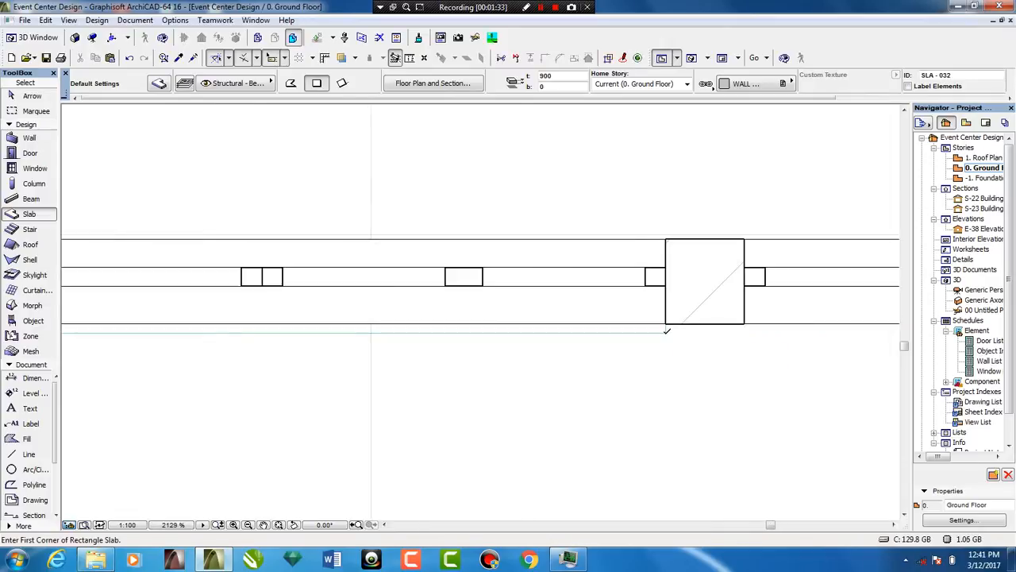
{"action": "left_click", "coordinate": [691, 58]}
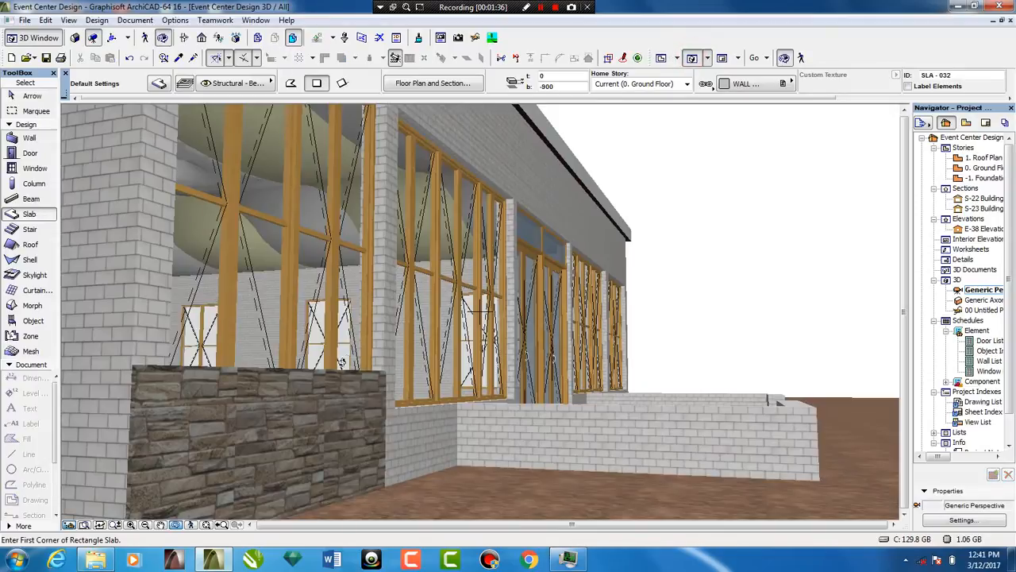
{"action": "key", "text": "Escape"}
{"action": "left_click", "coordinate": [332, 400]}
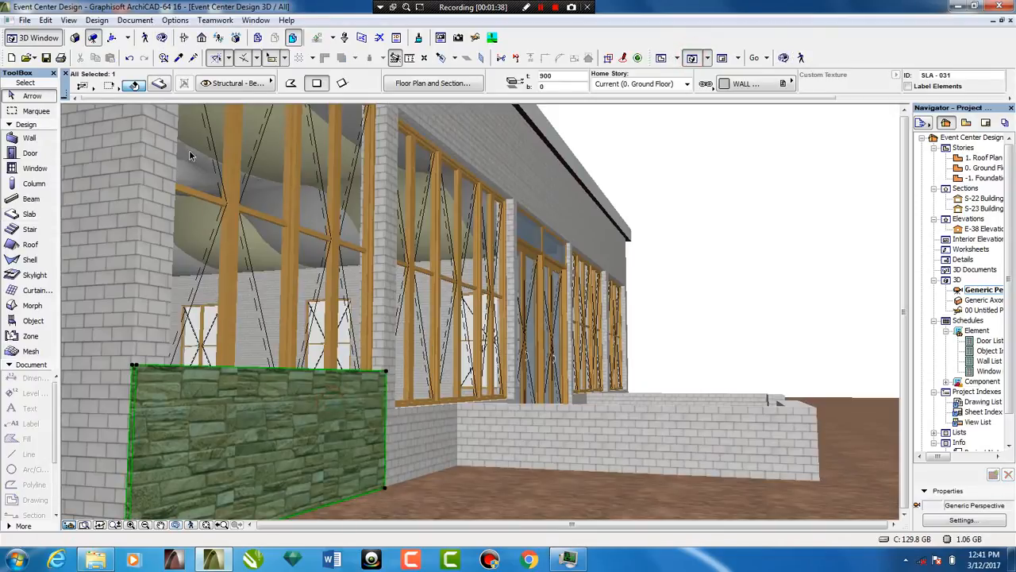
{"action": "left_click", "coordinate": [159, 85]}
{"action": "left_click", "coordinate": [414, 289]}
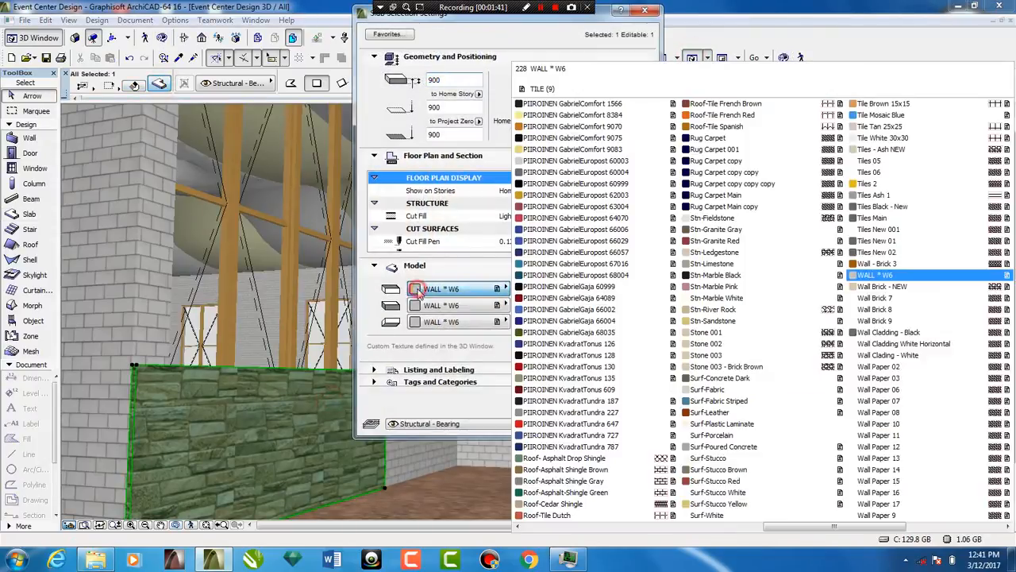
{"action": "left_click", "coordinate": [862, 262]}
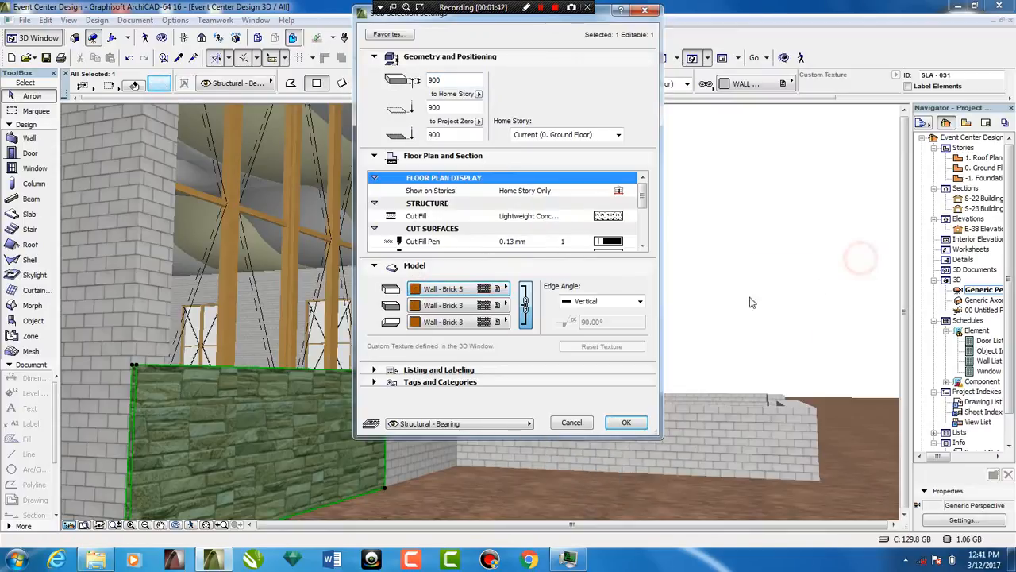
{"action": "left_click", "coordinate": [506, 289]}
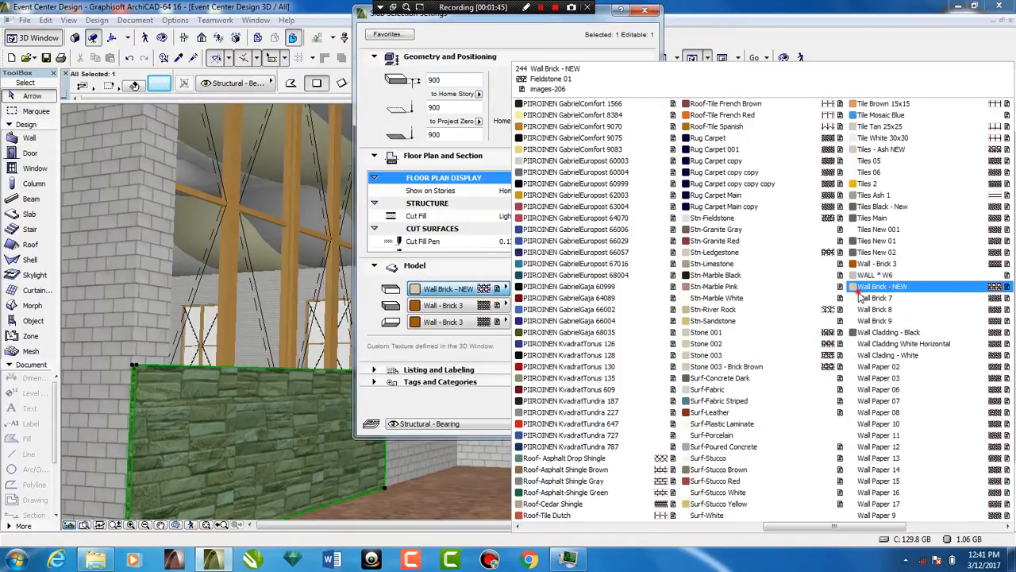
{"action": "left_click", "coordinate": [861, 287]}
{"action": "left_click", "coordinate": [635, 423]}
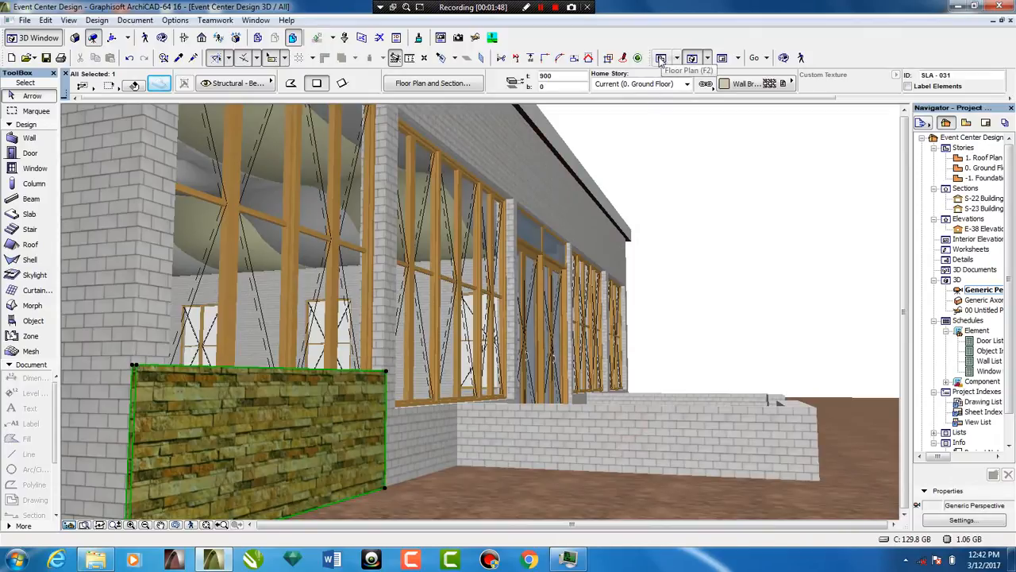
{"action": "left_click", "coordinate": [387, 373]}
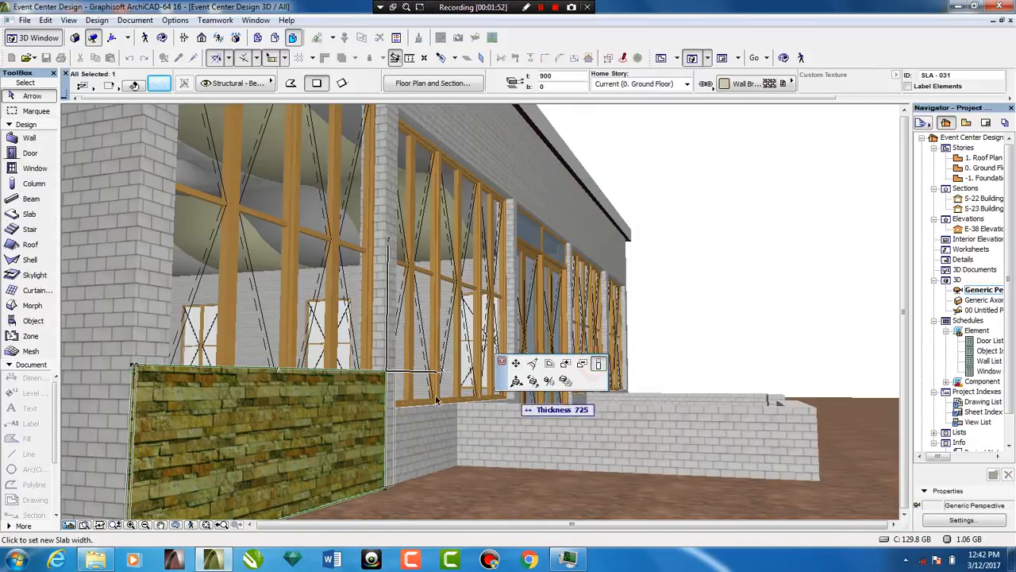
{"action": "left_click", "coordinate": [389, 410]}
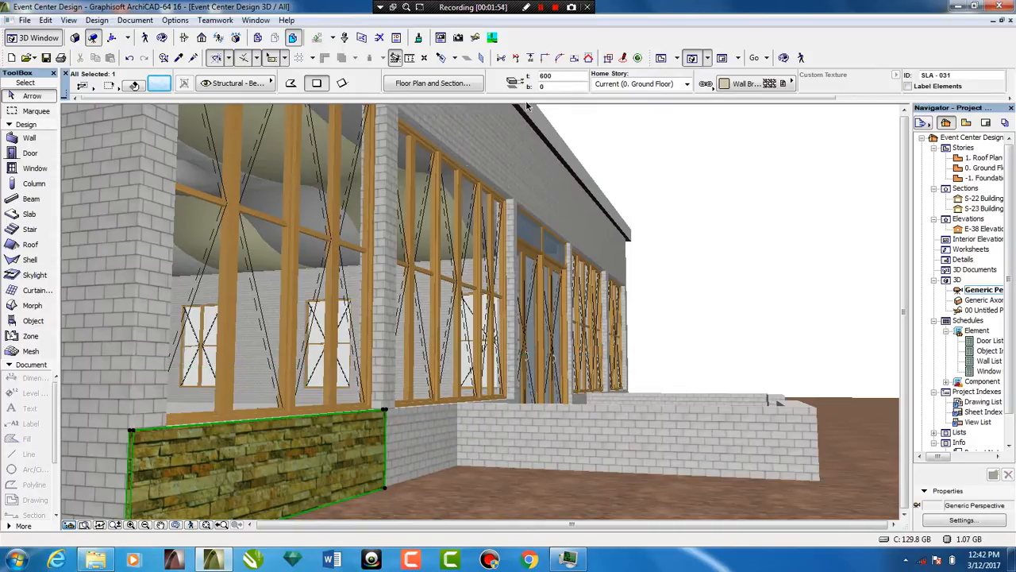
On the floor plan, draw a slab about 207 by 25 mm across the first column's outer face, using the brick slab's settings
{"action": "left_click", "coordinate": [662, 58]}
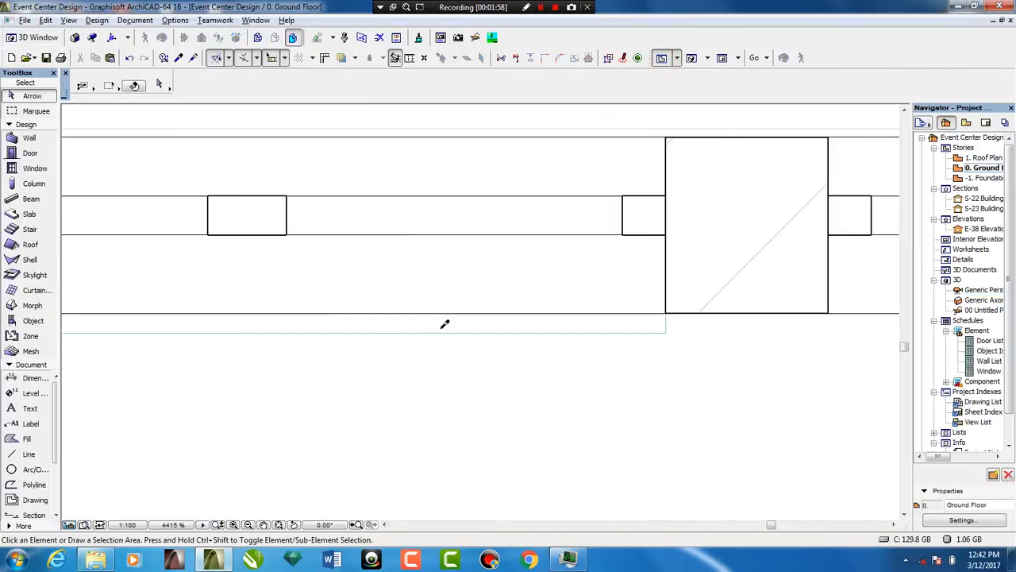
{"action": "left_click", "coordinate": [445, 323], "text": "alt"}
{"action": "scroll", "coordinate": [454, 325], "scroll_direction": "down", "scroll_amount": 3}
{"action": "scroll", "coordinate": [540, 324], "scroll_direction": "up", "scroll_amount": 3}
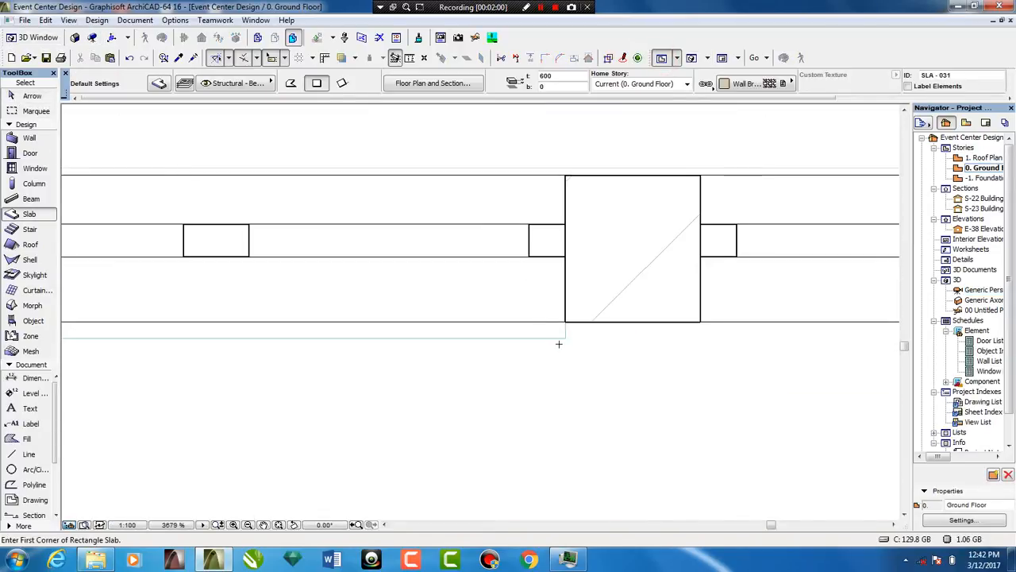
{"action": "left_click", "coordinate": [565, 336]}
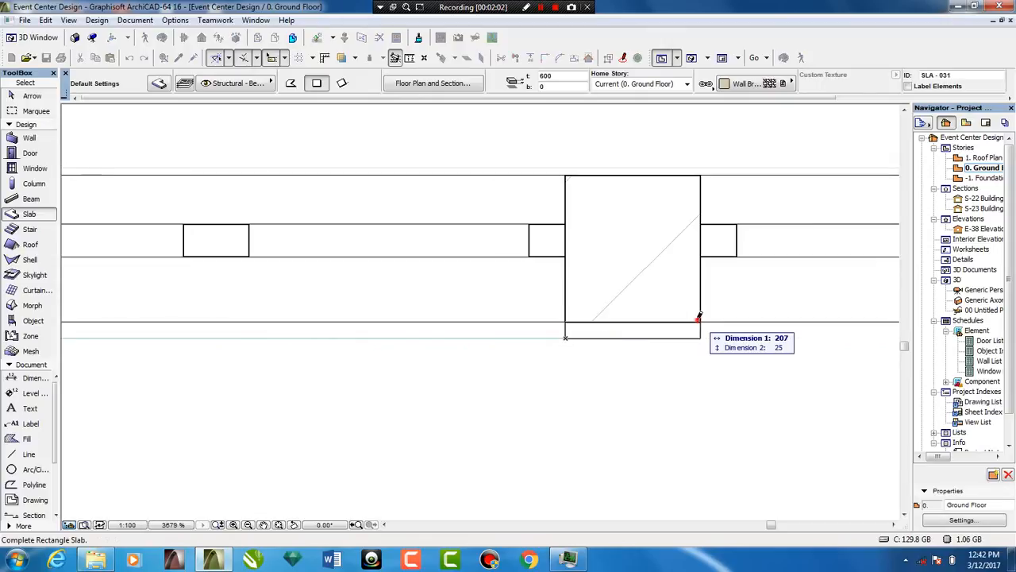
{"action": "left_click", "coordinate": [700, 319]}
{"action": "left_click", "coordinate": [701, 334], "text": "shift"}
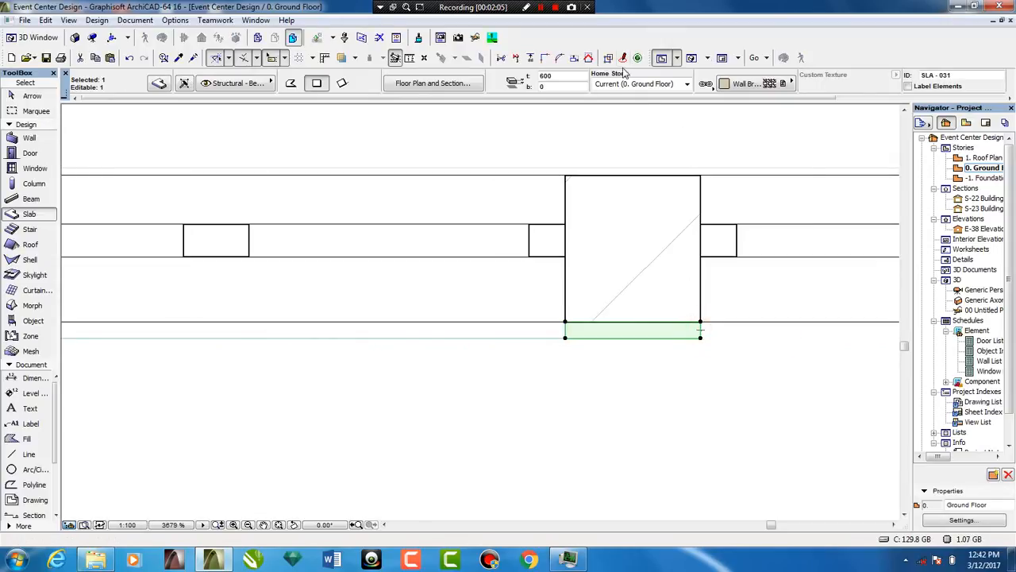
Select the column's cladding slab in 3D and set its top elevation to 1000
{"action": "left_click", "coordinate": [693, 58]}
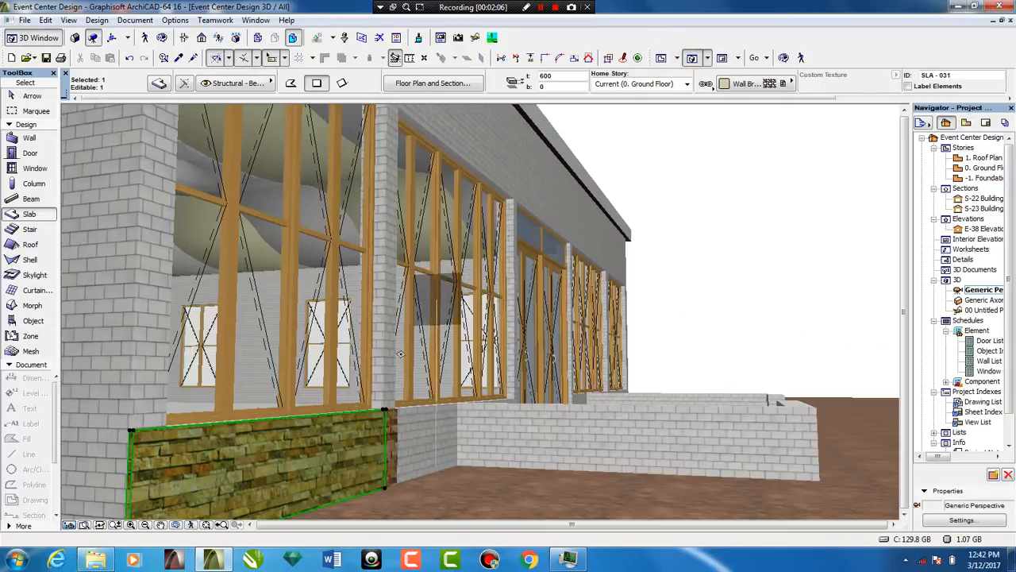
{"action": "key", "text": "Escape"}
{"action": "key", "text": "space"}
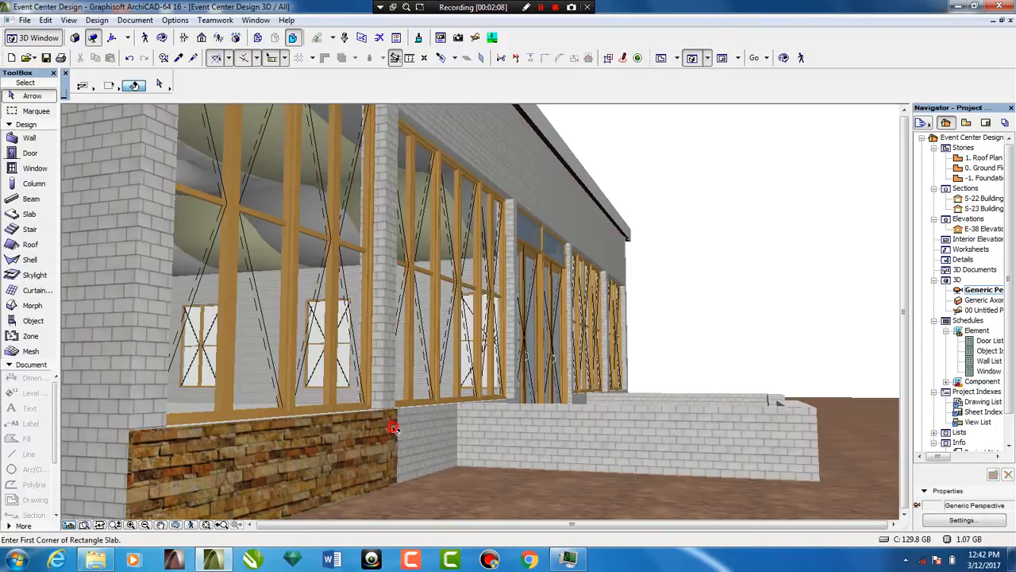
{"action": "left_click", "coordinate": [391, 427]}
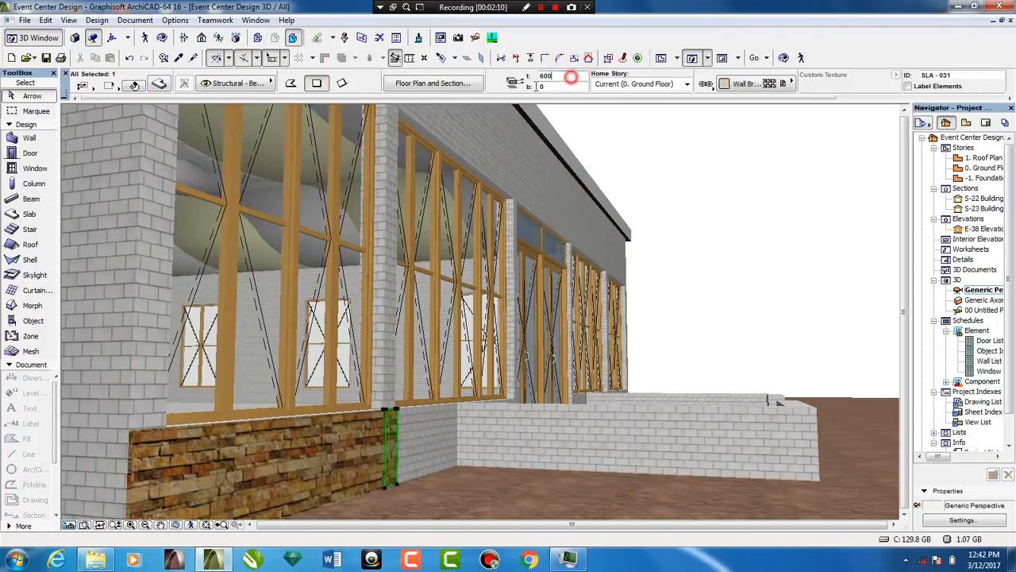
{"action": "left_click", "coordinate": [548, 76]}
{"action": "key", "text": "Return"}
{"action": "key", "text": "Escape"}
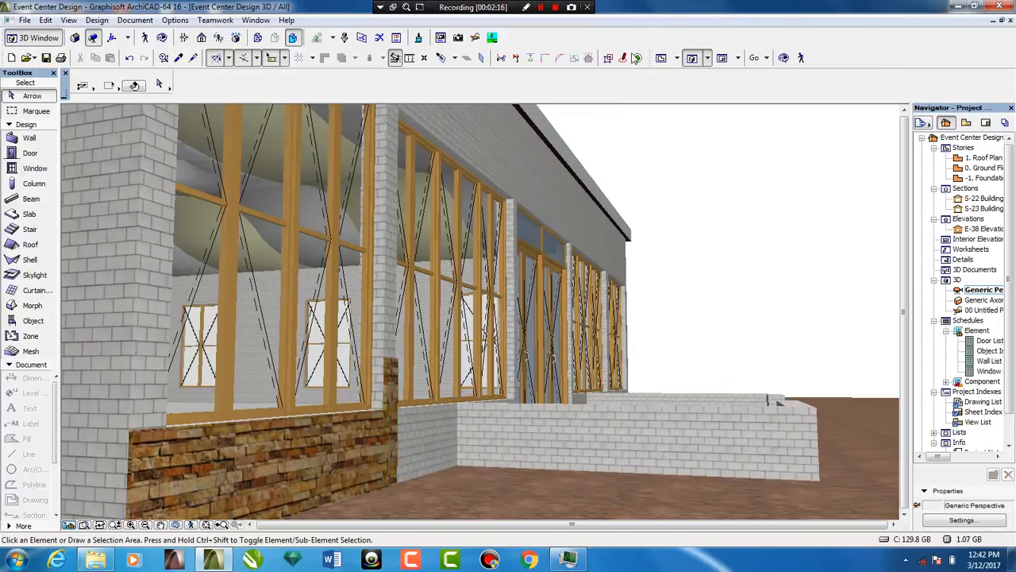
On the floor plan, reuse the 600-high wall slab's settings for a slab about 3249 by 25 mm from the first column to the entrance column
{"action": "left_click", "coordinate": [663, 61]}
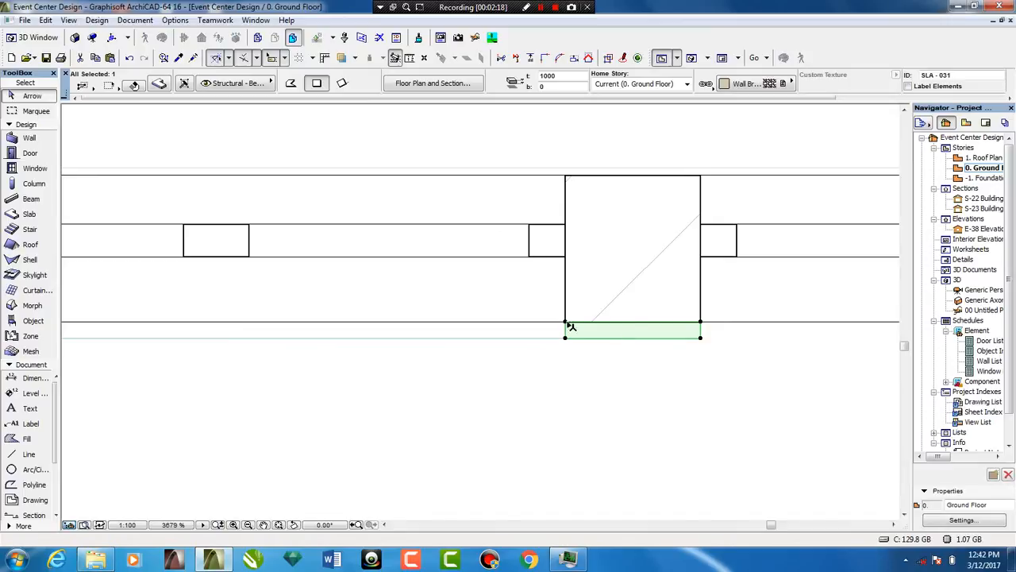
{"action": "left_click", "coordinate": [541, 328], "text": "alt"}
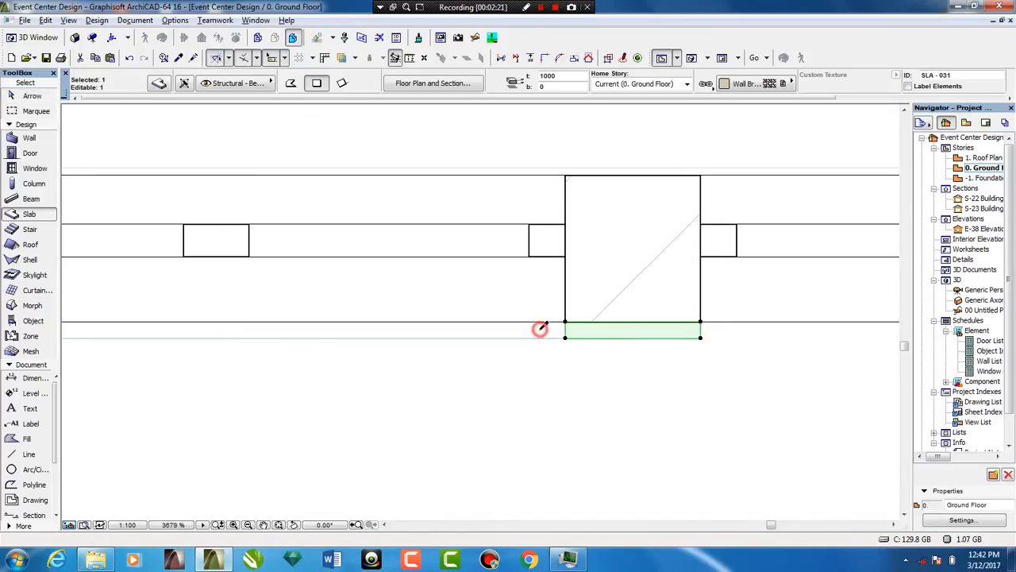
{"action": "key", "text": "Escape"}
{"action": "left_click", "coordinate": [700, 337]}
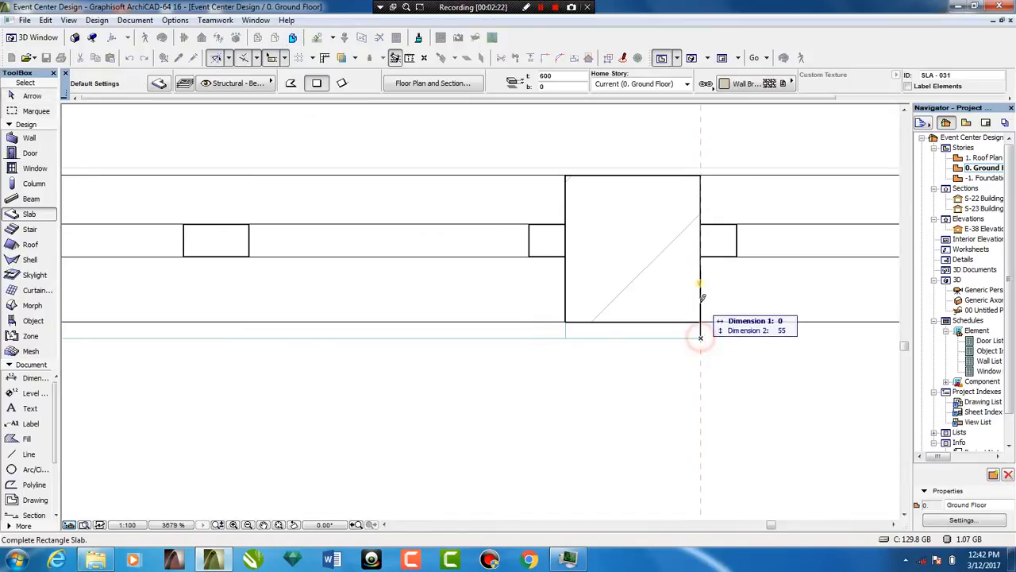
{"action": "middle_click_drag", "start_coordinate": [581, 322], "coordinate": [233, 317]}
{"action": "scroll", "coordinate": [234, 307], "scroll_direction": "down", "scroll_amount": 4}
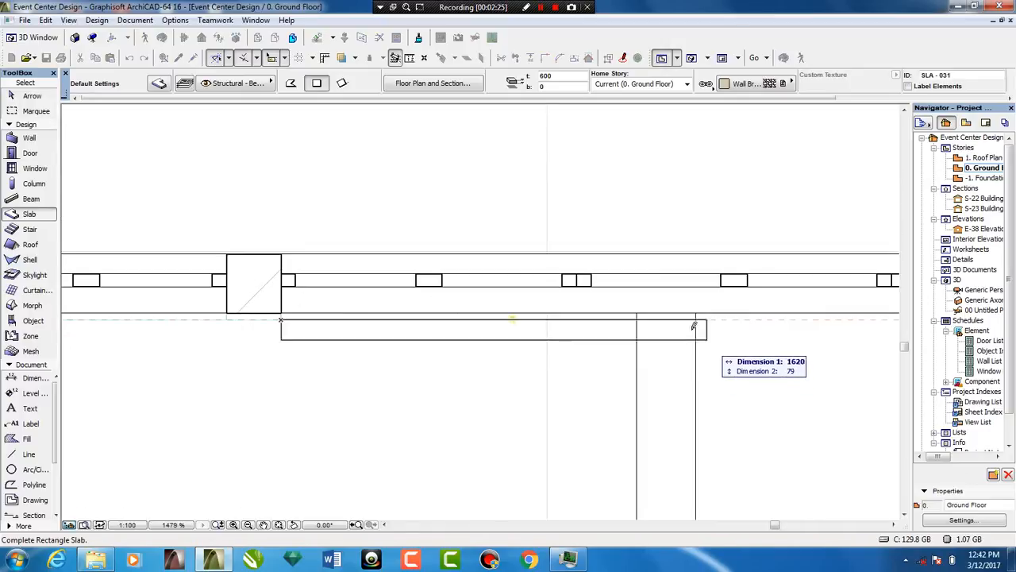
{"action": "middle_click_drag", "start_coordinate": [639, 318], "coordinate": [238, 295]}
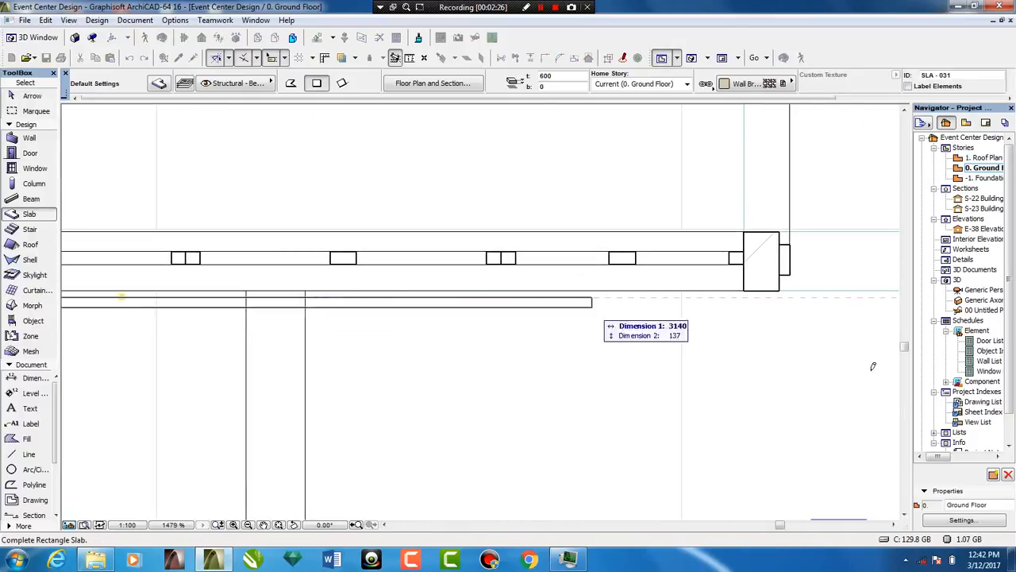
{"action": "scroll", "coordinate": [748, 263], "scroll_direction": "up", "scroll_amount": 5}
{"action": "scroll", "coordinate": [748, 255], "scroll_direction": "up", "scroll_amount": 1}
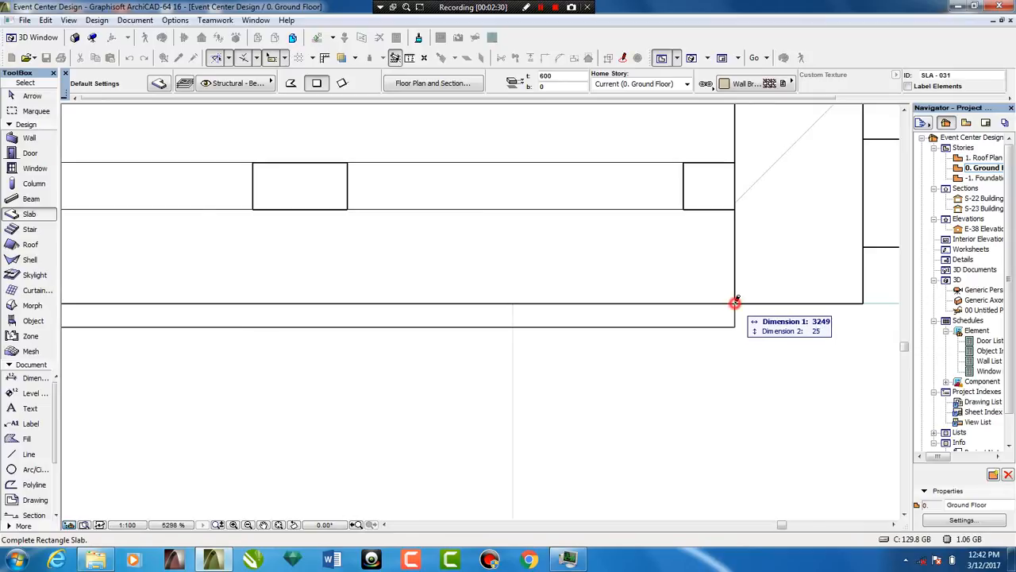
{"action": "left_click", "coordinate": [736, 302]}
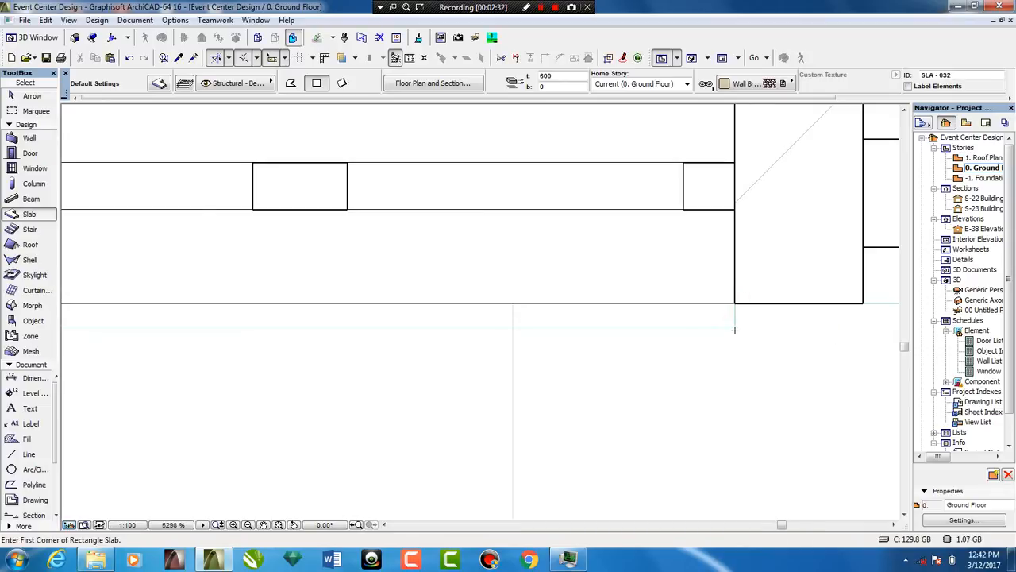
Clad the near entrance column with a slab about 136 by 25 mm, with its top elevation at 1000, and review the facade in 3D
{"action": "left_click", "coordinate": [734, 327]}
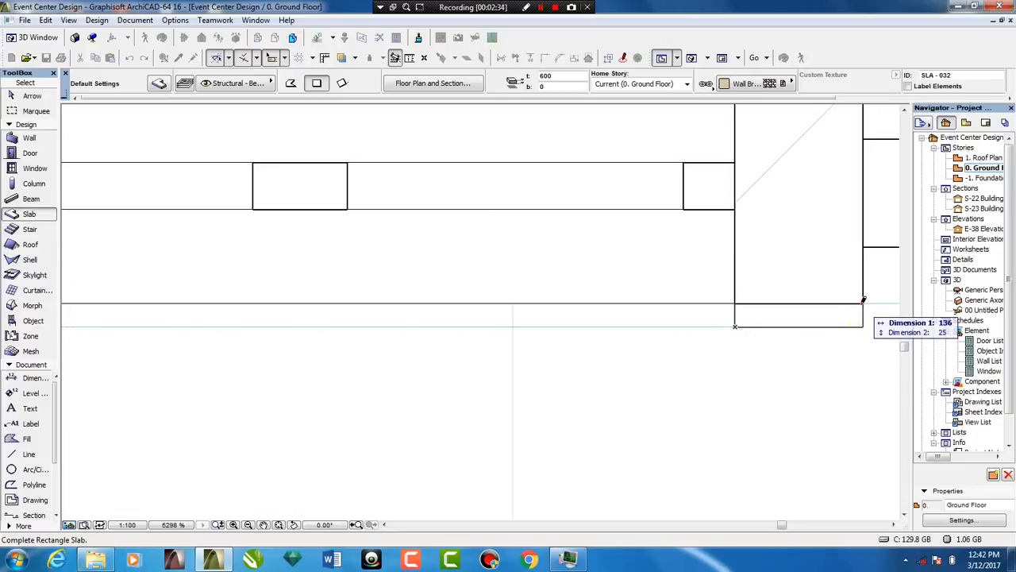
{"action": "left_click", "coordinate": [863, 302]}
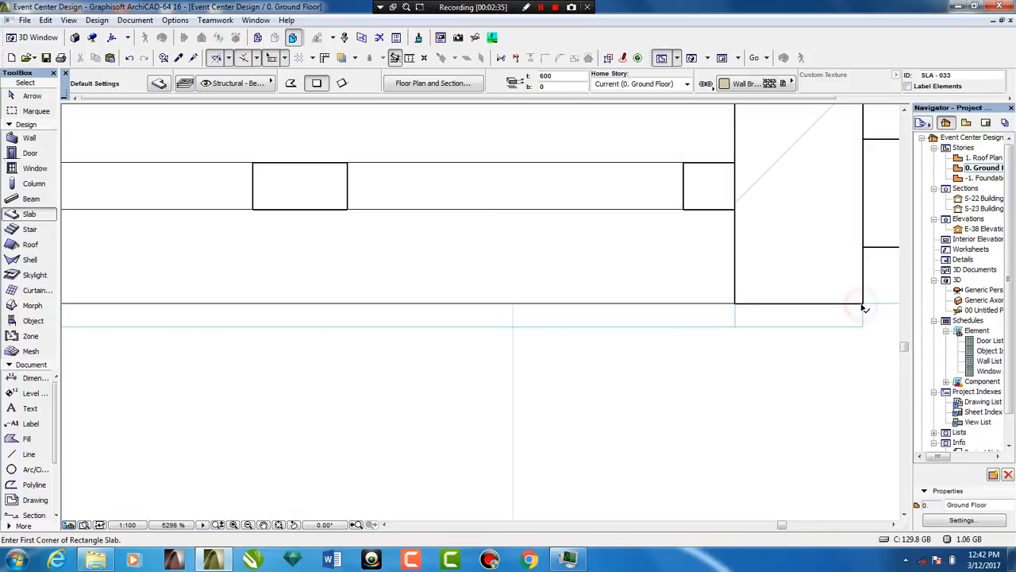
{"action": "left_click", "coordinate": [564, 75]}
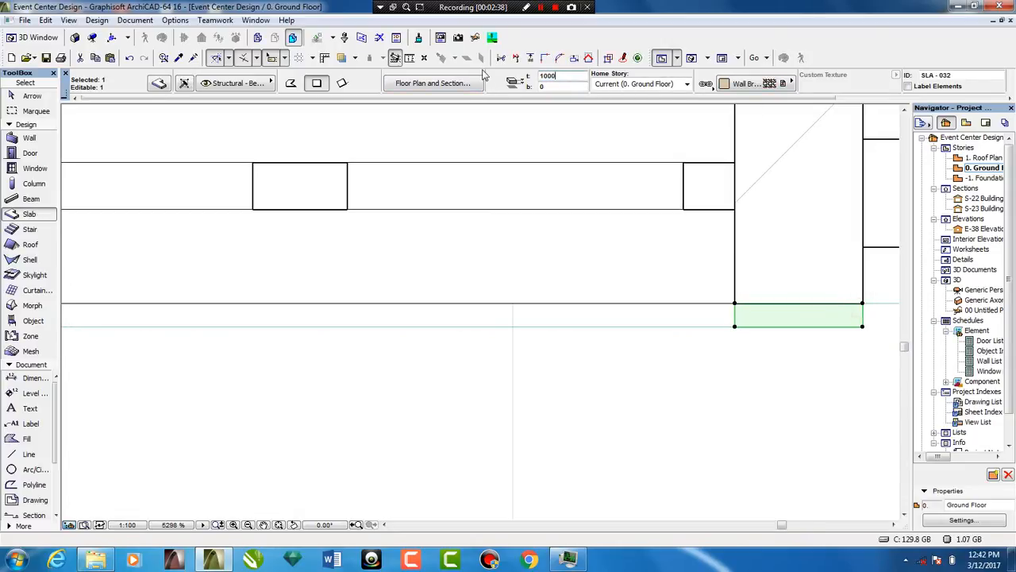
{"action": "left_click", "coordinate": [584, 374]}
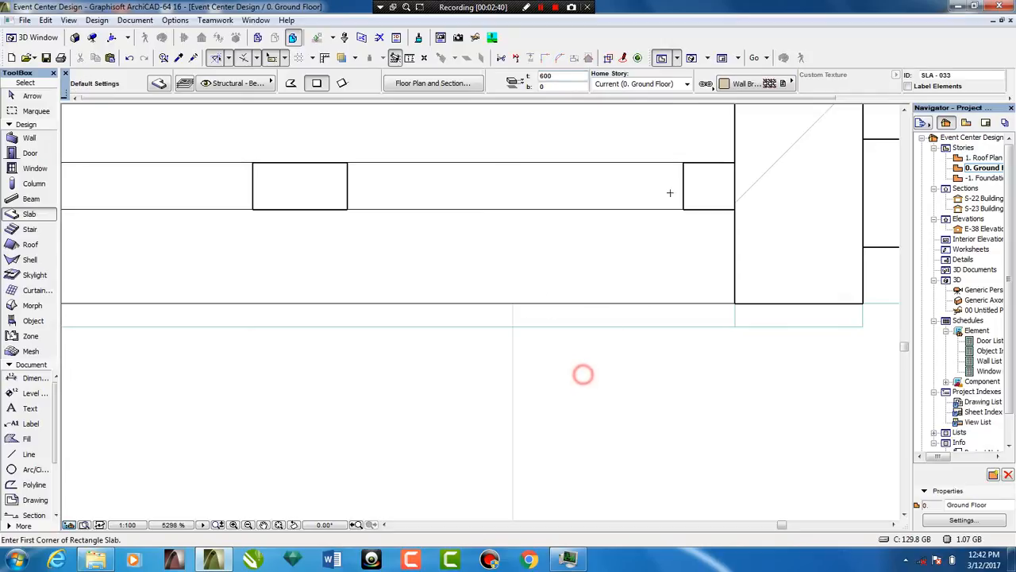
{"action": "key", "text": "F3"}
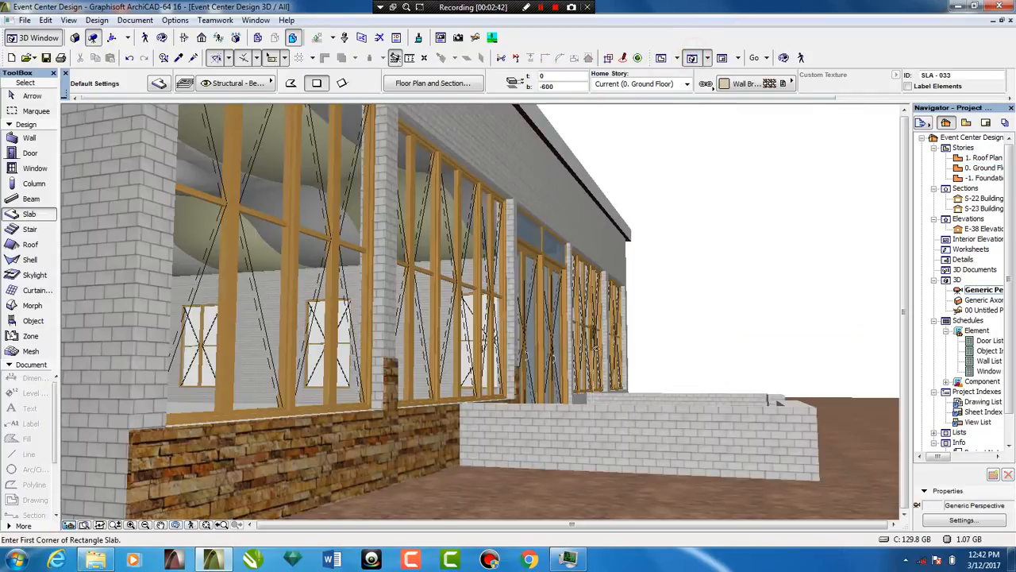
{"action": "key", "text": "Escape"}
{"action": "middle_click_drag", "start_coordinate": [529, 335], "coordinate": [503, 342], "text": "shift"}
{"action": "scroll", "coordinate": [509, 317], "scroll_direction": "down", "scroll_amount": 5}
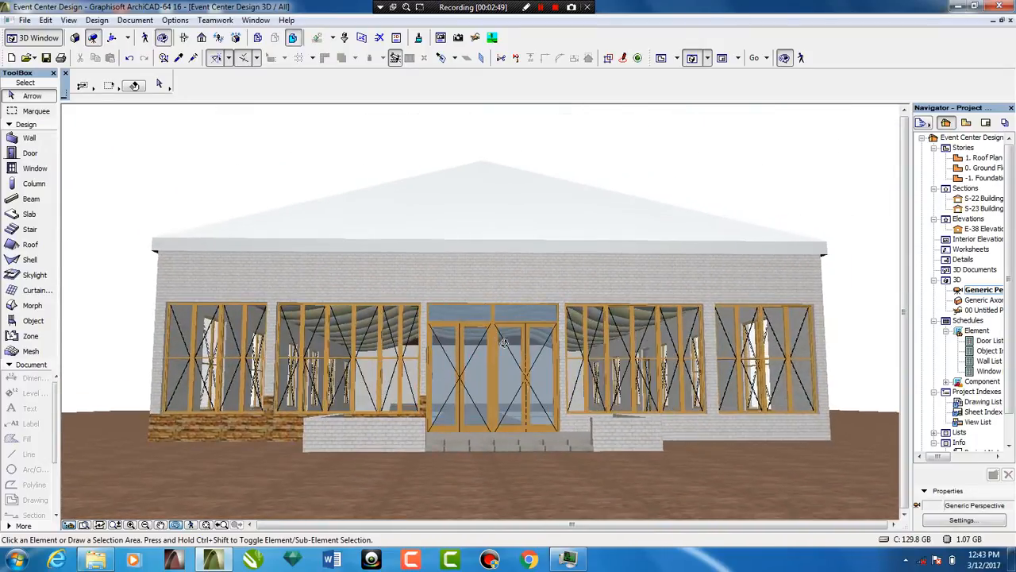
On the floor plan, reuse the 1000-high column slab's settings for a slab about 139 by 25 mm across the entrance's opposite column
{"action": "left_click", "coordinate": [661, 57]}
{"action": "scroll", "coordinate": [478, 308], "scroll_direction": "down", "scroll_amount": 3}
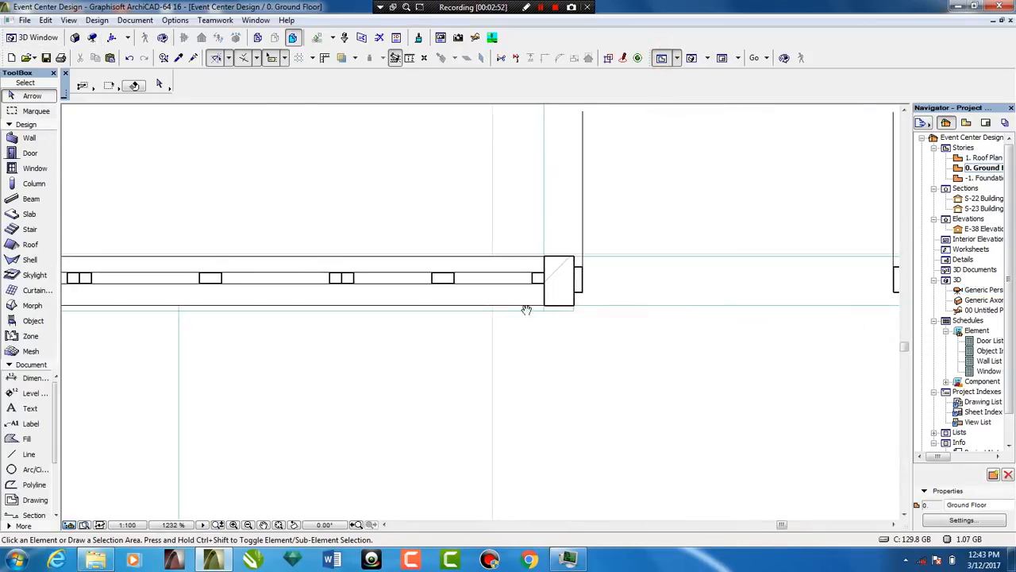
{"action": "middle_click_drag", "start_coordinate": [526, 310], "coordinate": [458, 338]}
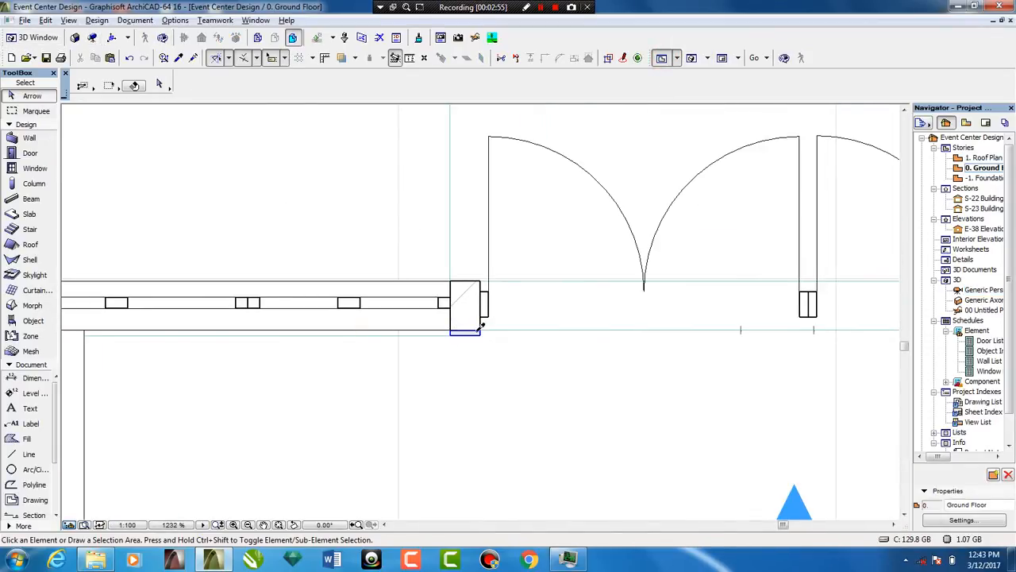
{"action": "left_click", "coordinate": [477, 331], "text": "alt"}
{"action": "left_click", "coordinate": [473, 335], "text": "alt"}
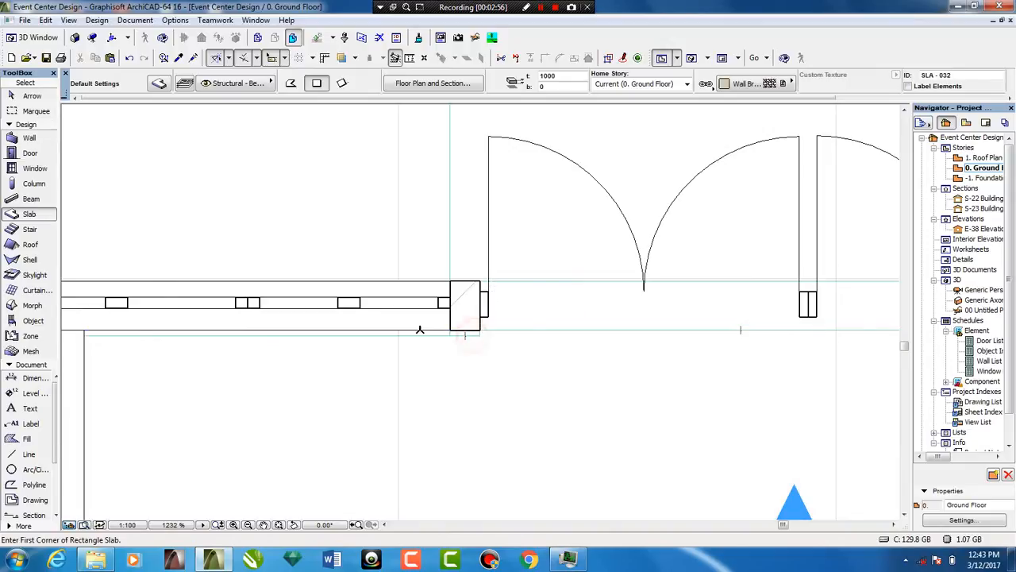
{"action": "scroll", "coordinate": [640, 313], "scroll_direction": "down", "scroll_amount": 3}
{"action": "scroll", "coordinate": [735, 351], "scroll_direction": "up", "scroll_amount": 8}
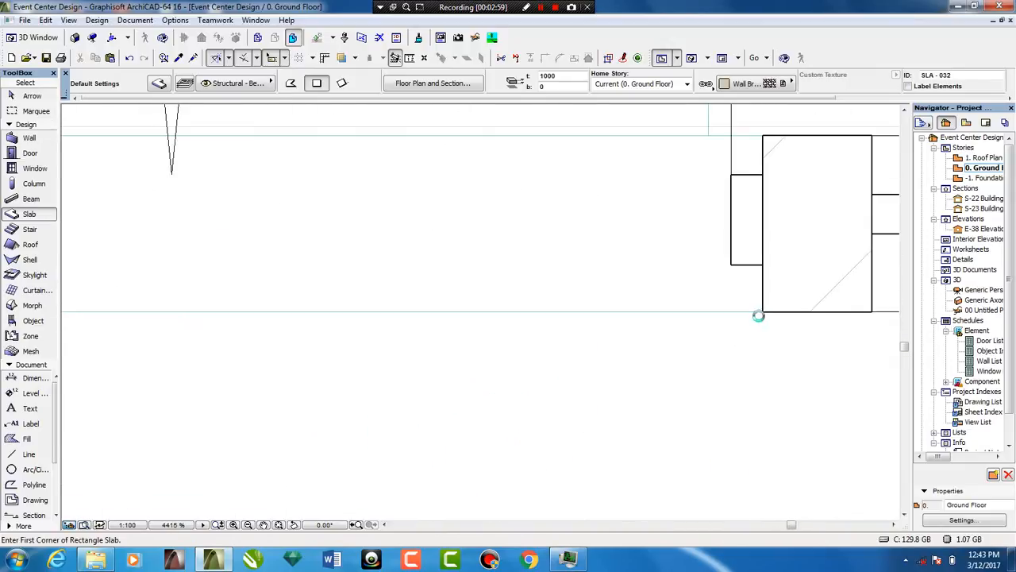
{"action": "left_click", "coordinate": [762, 312]}
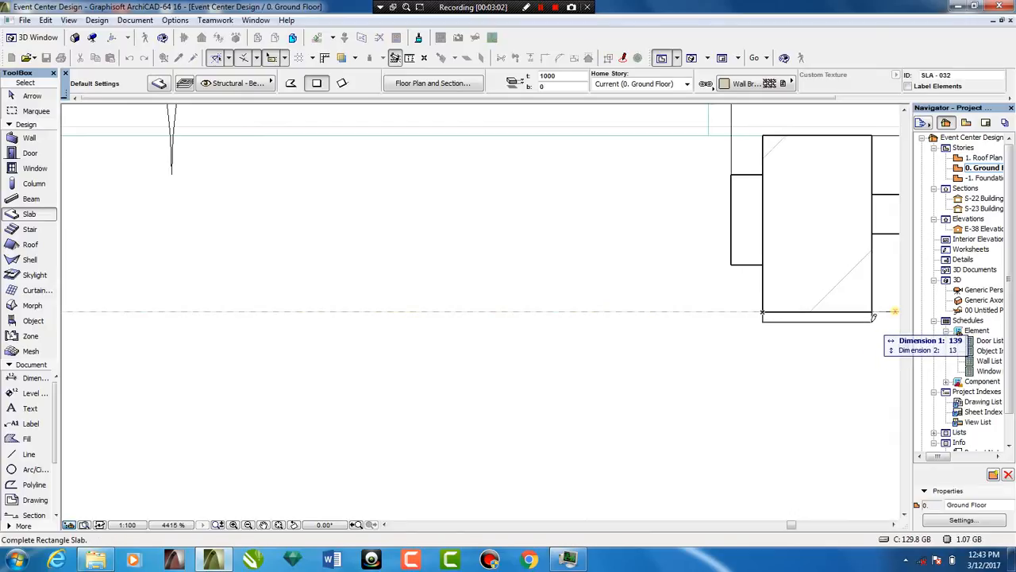
{"action": "key", "text": "Tab"}
{"action": "type", "text": "2"}
{"action": "key", "text": "Return"}
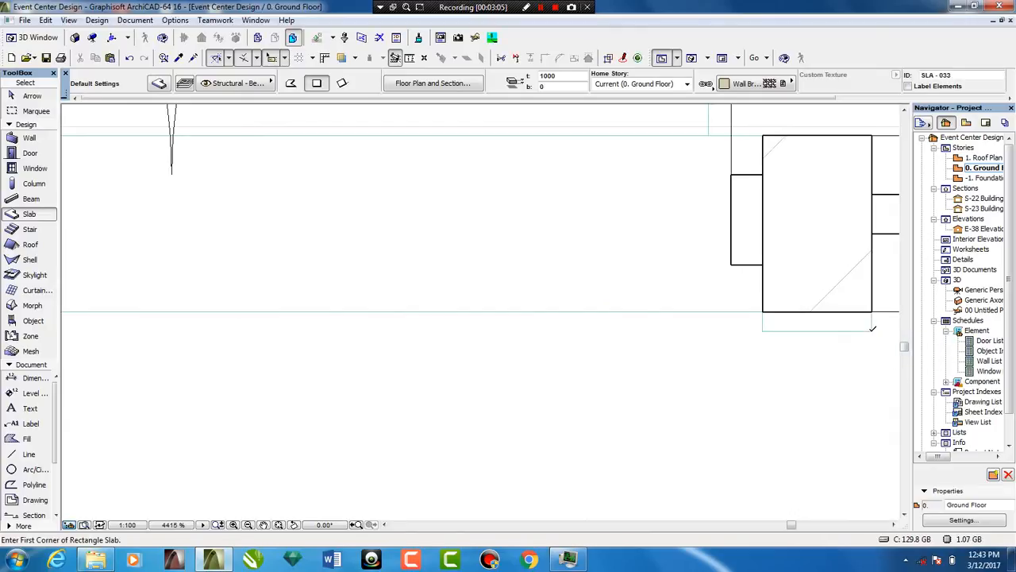
Offset the short outer edge of the opposite entrance column's slab by about 1 mm so that it meets the column's edge
{"action": "scroll", "coordinate": [873, 328], "scroll_direction": "down", "scroll_amount": 2}
{"action": "scroll", "coordinate": [817, 334], "scroll_direction": "up", "scroll_amount": 6}
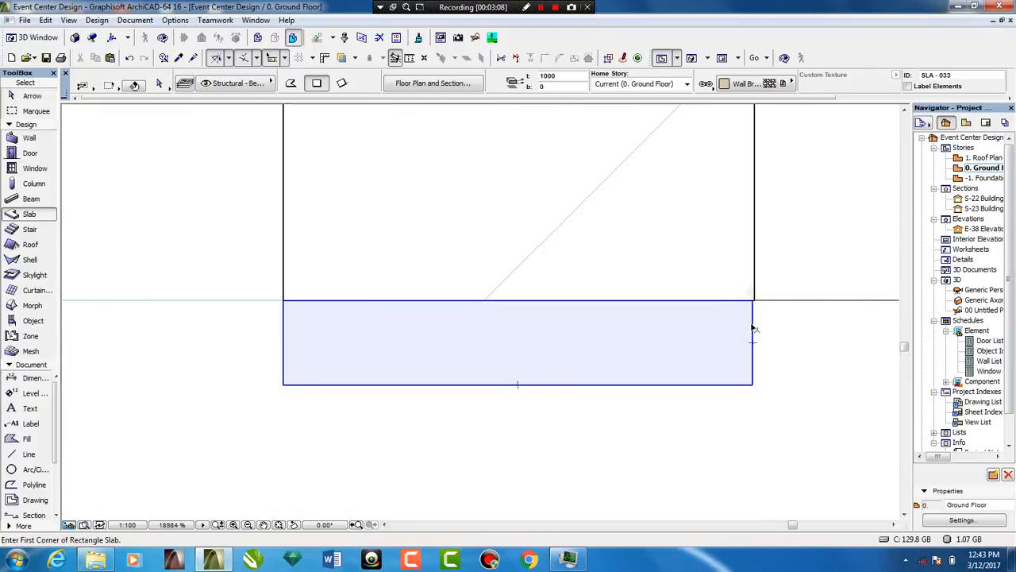
{"action": "left_click", "coordinate": [751, 324], "text": "shift"}
{"action": "left_click", "coordinate": [751, 325]}
{"action": "scroll", "coordinate": [759, 306], "scroll_direction": "up", "scroll_amount": 3}
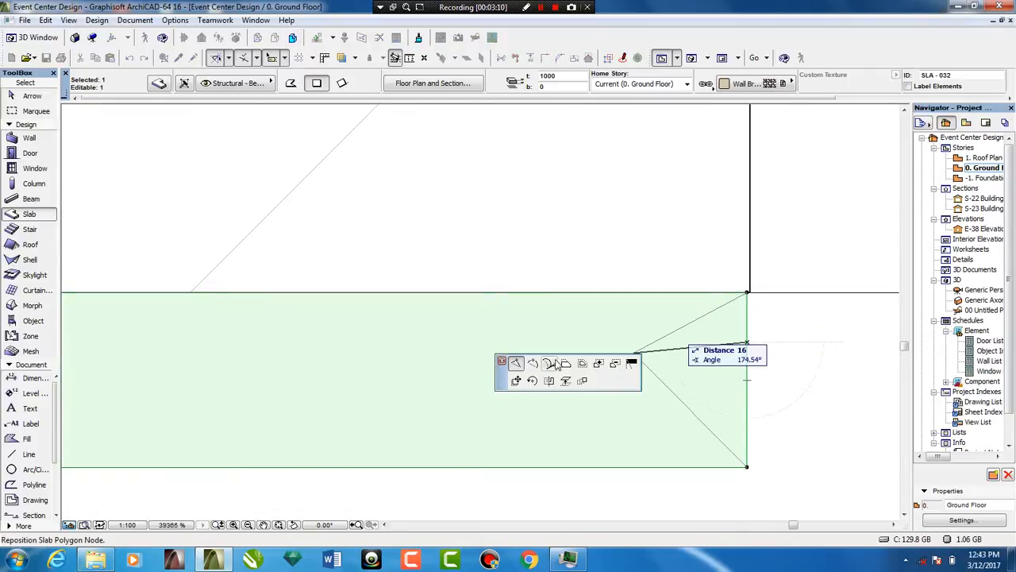
{"action": "left_click", "coordinate": [565, 364]}
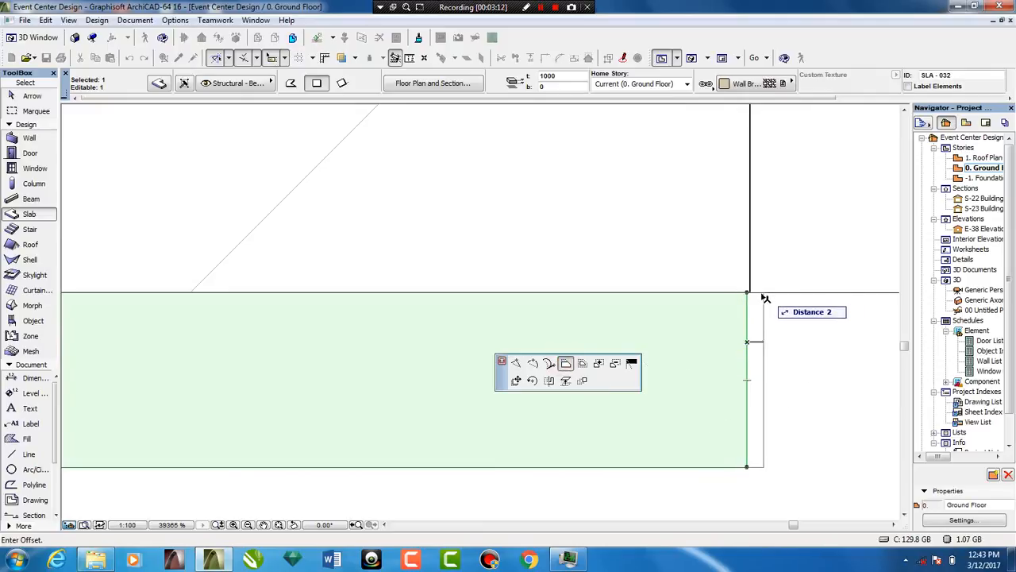
{"action": "scroll", "coordinate": [752, 296], "scroll_direction": "up", "scroll_amount": 5}
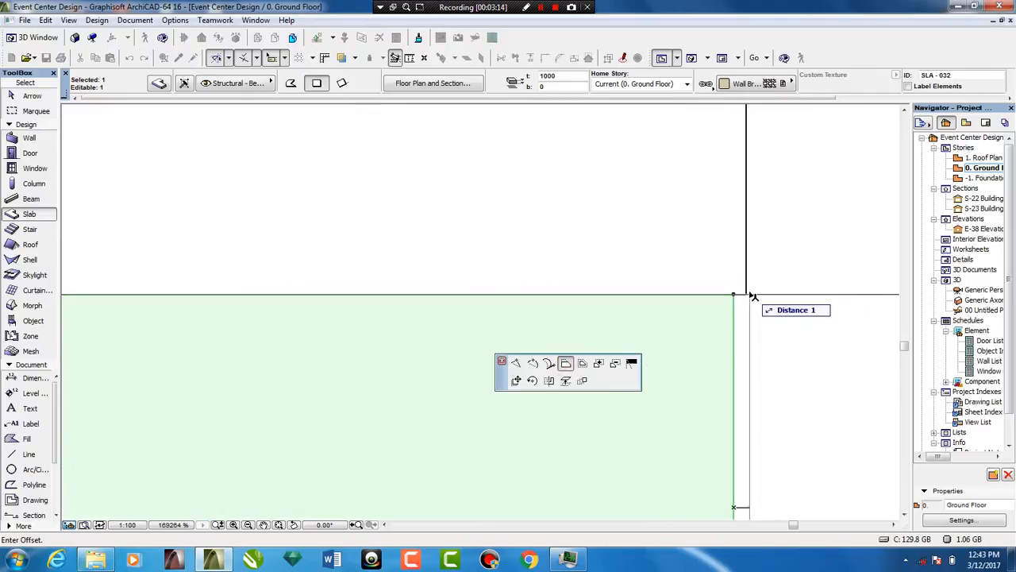
{"action": "left_click", "coordinate": [751, 296]}
{"action": "scroll", "coordinate": [749, 296], "scroll_direction": "down", "scroll_amount": 15}
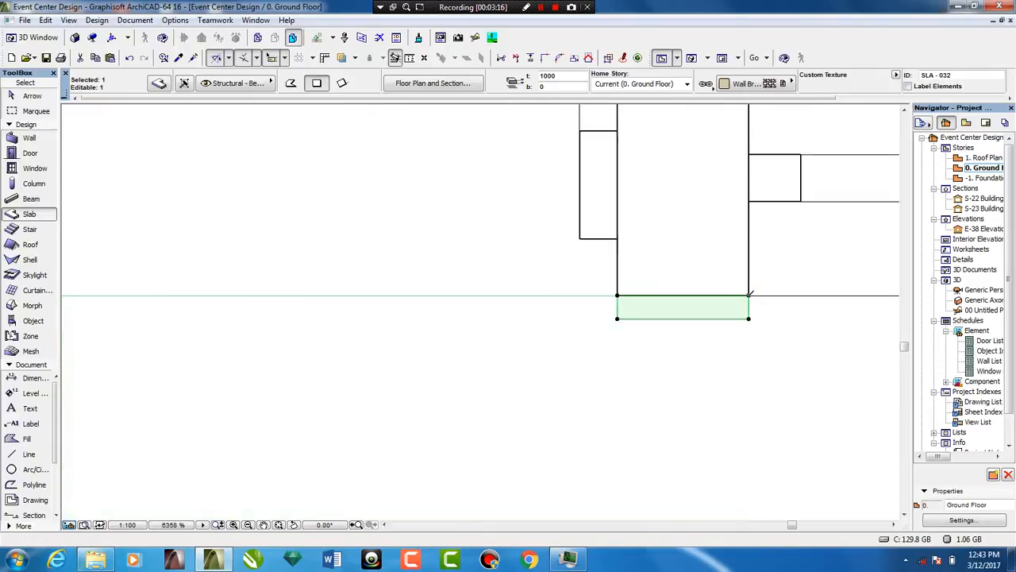
Reuse the 600-high wall slab's settings to draw a slab along the front wall from the opposite entrance column to the next column
{"action": "scroll", "coordinate": [236, 292], "scroll_direction": "up", "scroll_amount": 5}
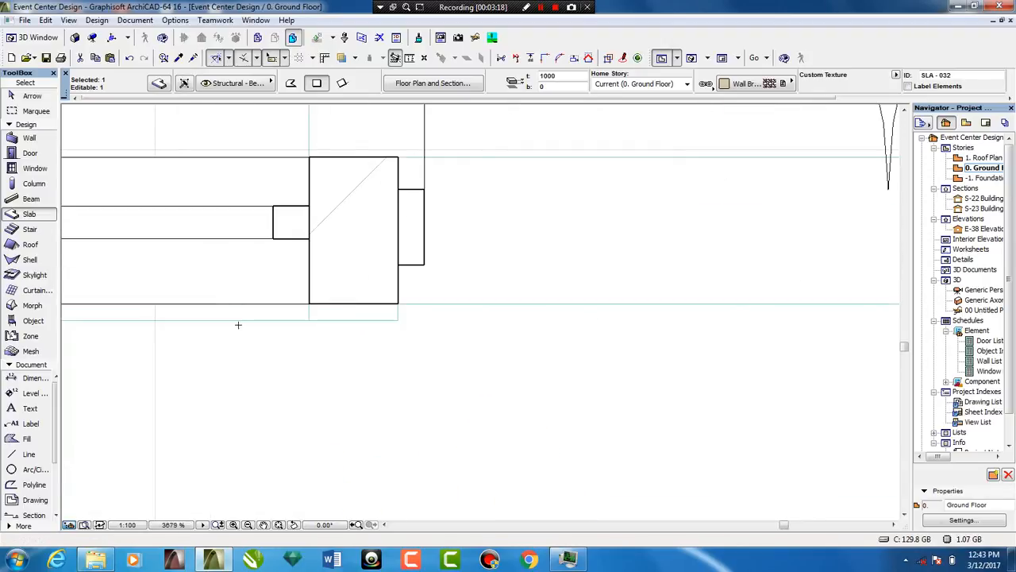
{"action": "key", "text": "Escape"}
{"action": "scroll", "coordinate": [248, 314], "scroll_direction": "down", "scroll_amount": 8}
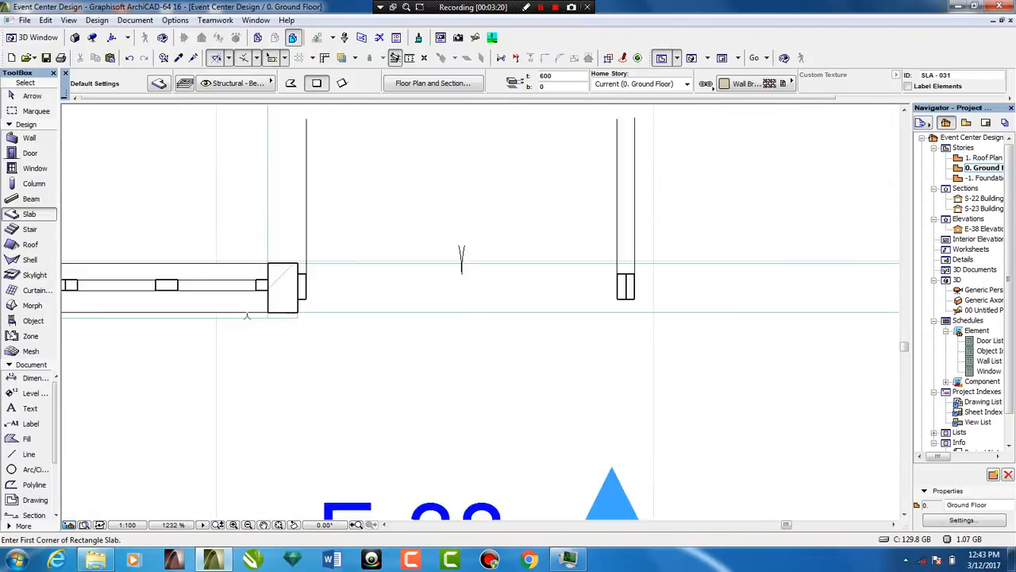
{"action": "scroll", "coordinate": [394, 312], "scroll_direction": "up", "scroll_amount": 2}
{"action": "scroll", "coordinate": [280, 326], "scroll_direction": "up", "scroll_amount": 6}
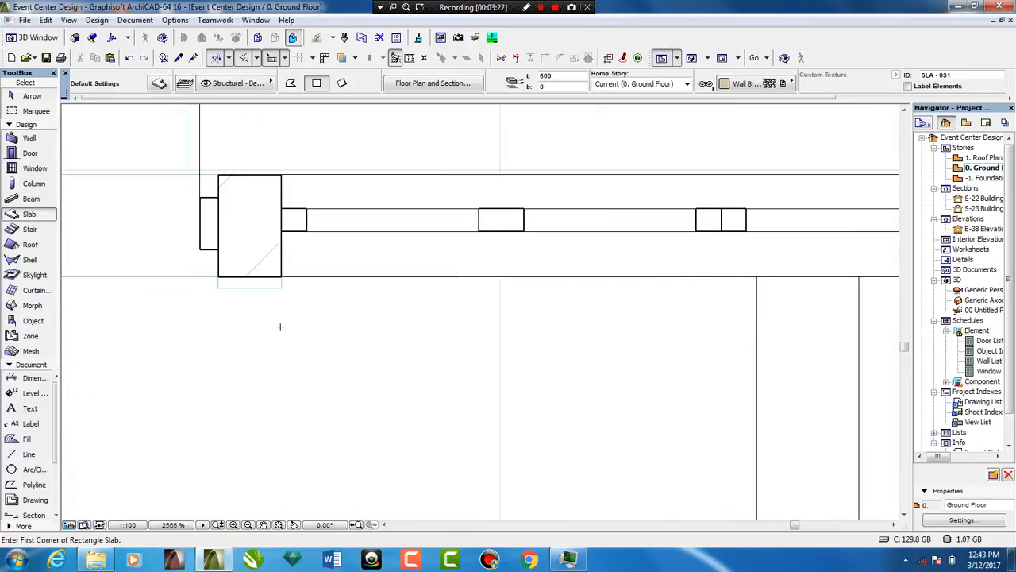
{"action": "left_click", "coordinate": [281, 284]}
{"action": "scroll", "coordinate": [306, 265], "scroll_direction": "down", "scroll_amount": 5}
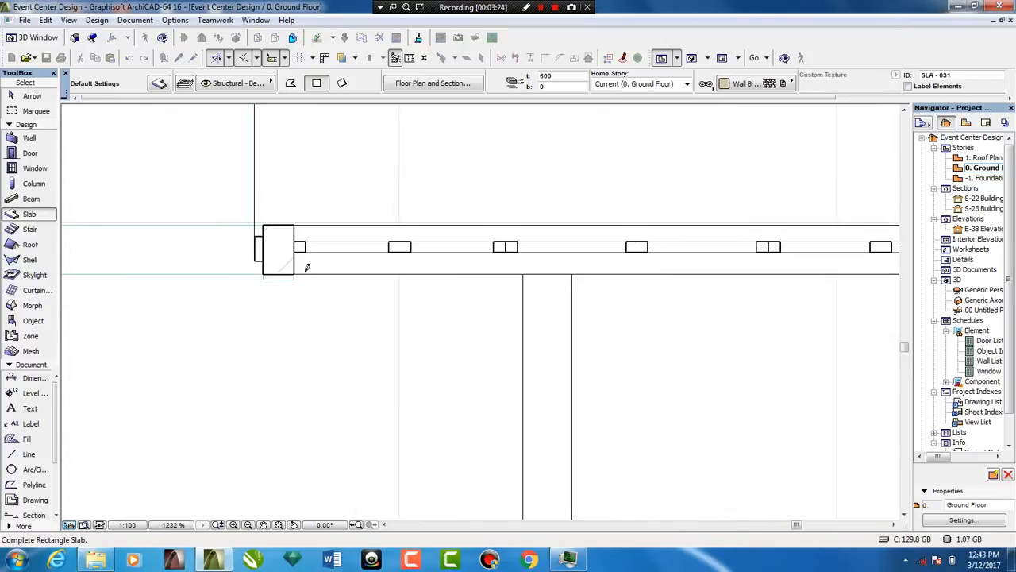
{"action": "scroll", "coordinate": [665, 258], "scroll_direction": "up", "scroll_amount": 2}
{"action": "scroll", "coordinate": [666, 259], "scroll_direction": "up", "scroll_amount": 7}
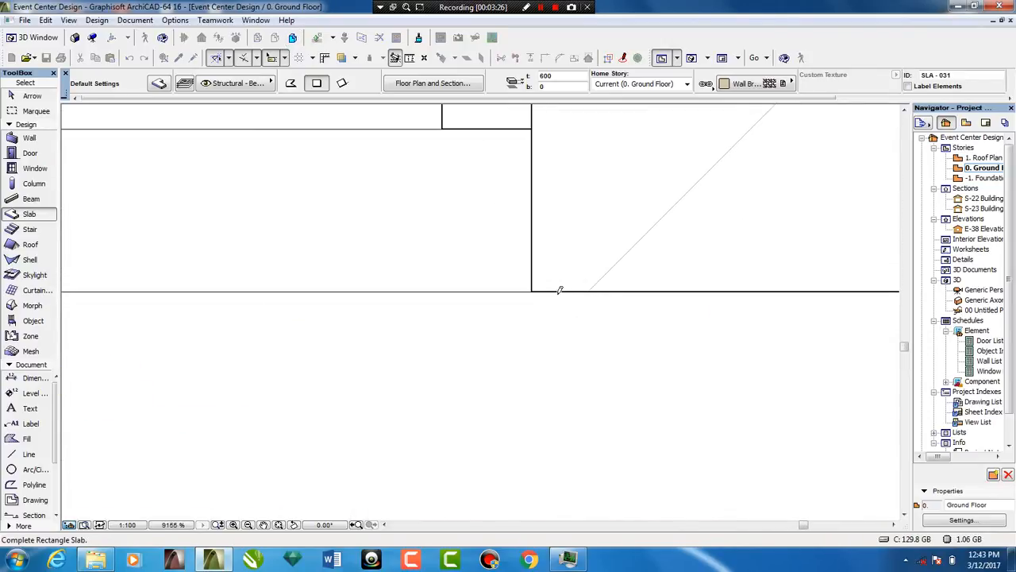
{"action": "left_click", "coordinate": [532, 290]}
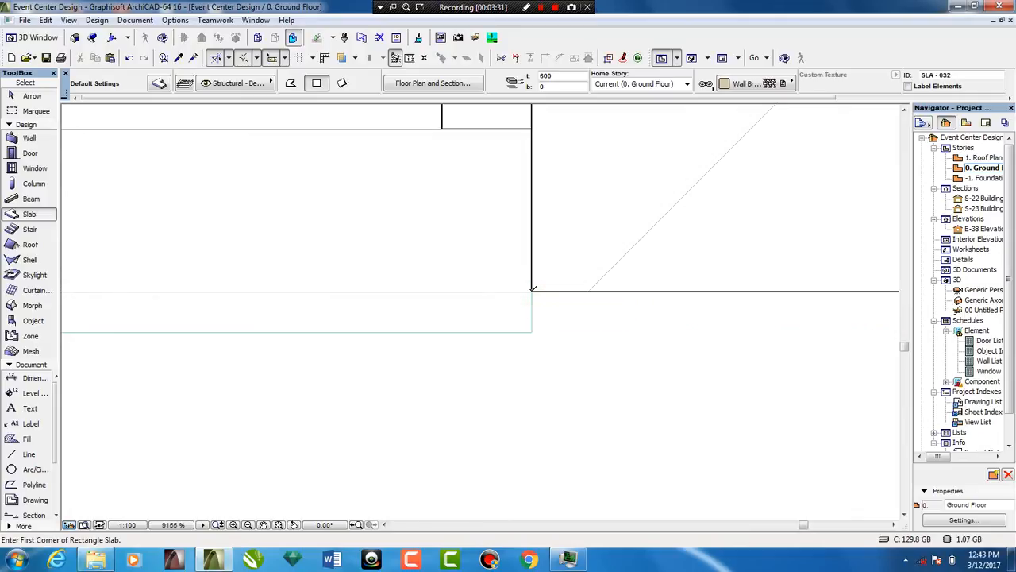
Draw a slab across the outer face of the next column beyond the entrance and set its top elevation to 1000
{"action": "left_click", "coordinate": [532, 289]}
{"action": "left_click", "coordinate": [532, 324]}
{"action": "left_click", "coordinate": [532, 328]}
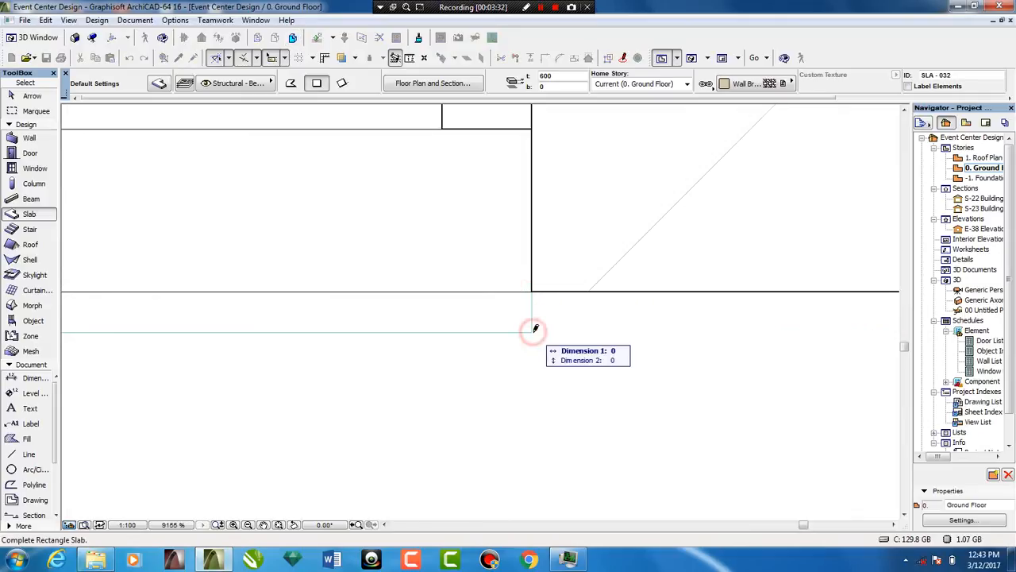
{"action": "scroll", "coordinate": [536, 326], "scroll_direction": "down", "scroll_amount": 4}
{"action": "left_click", "coordinate": [707, 316]}
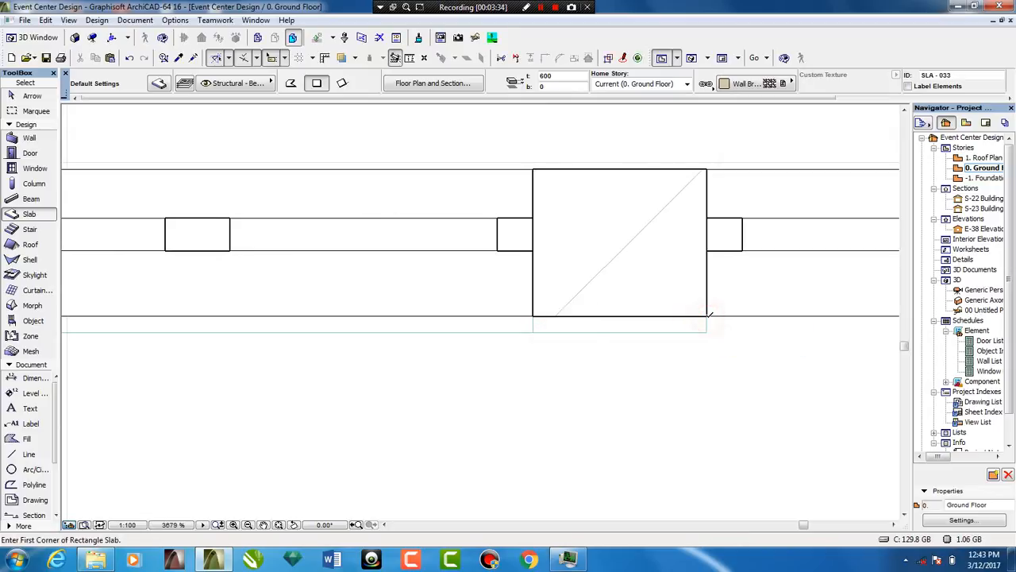
{"action": "left_click", "coordinate": [708, 322], "text": "shift"}
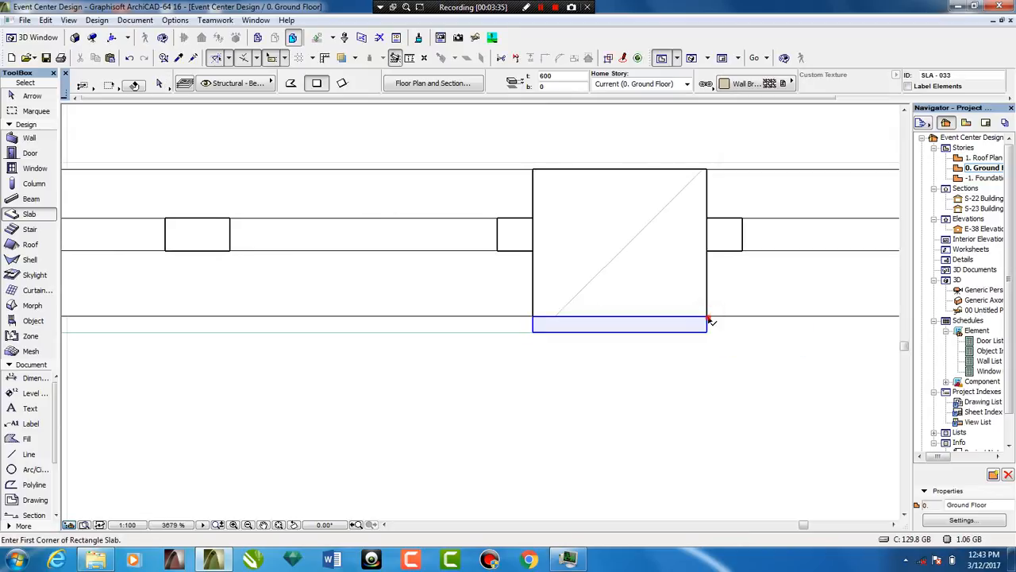
{"action": "left_click", "coordinate": [575, 76]}
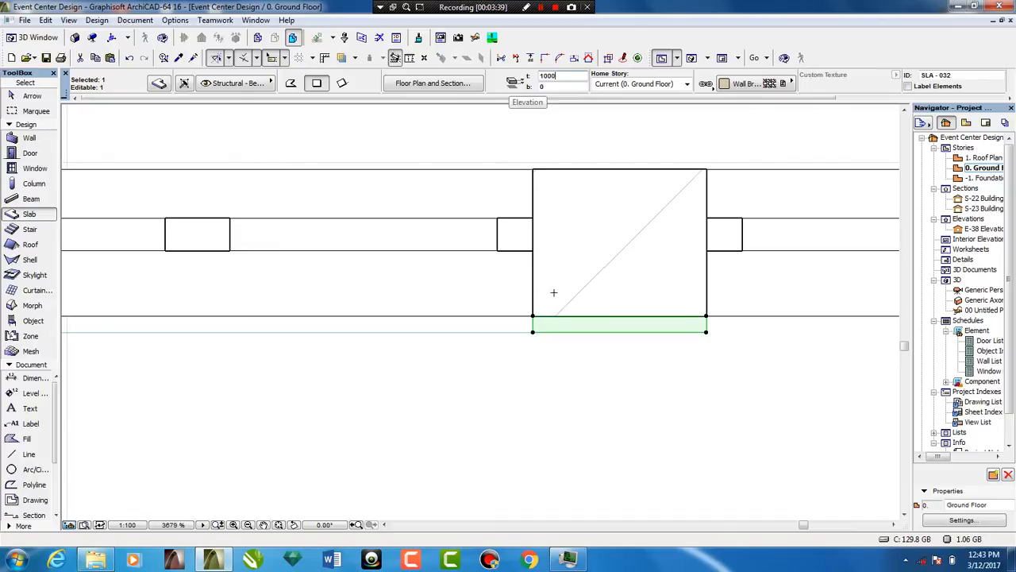
{"action": "key", "text": "Escape"}
Draw a 600-high brick slab along the front wall from the column to the building's outer corner and check the facade in 3D
{"action": "left_click", "coordinate": [707, 329]}
{"action": "scroll", "coordinate": [708, 329], "scroll_direction": "down", "scroll_amount": 5}
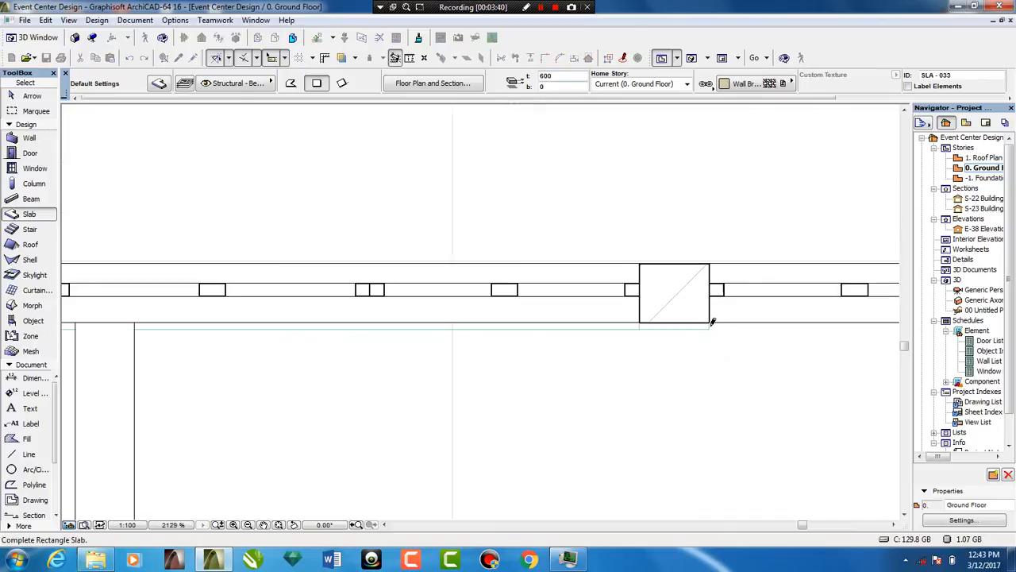
{"action": "scroll", "coordinate": [289, 373], "scroll_direction": "down", "scroll_amount": 4}
{"action": "scroll", "coordinate": [548, 377], "scroll_direction": "up", "scroll_amount": 7}
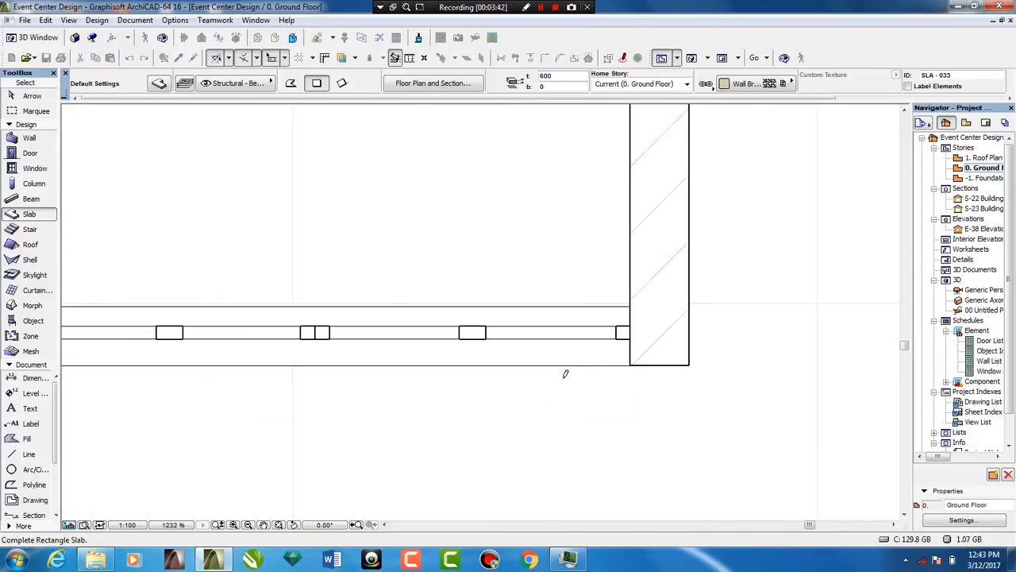
{"action": "left_click", "coordinate": [742, 361]}
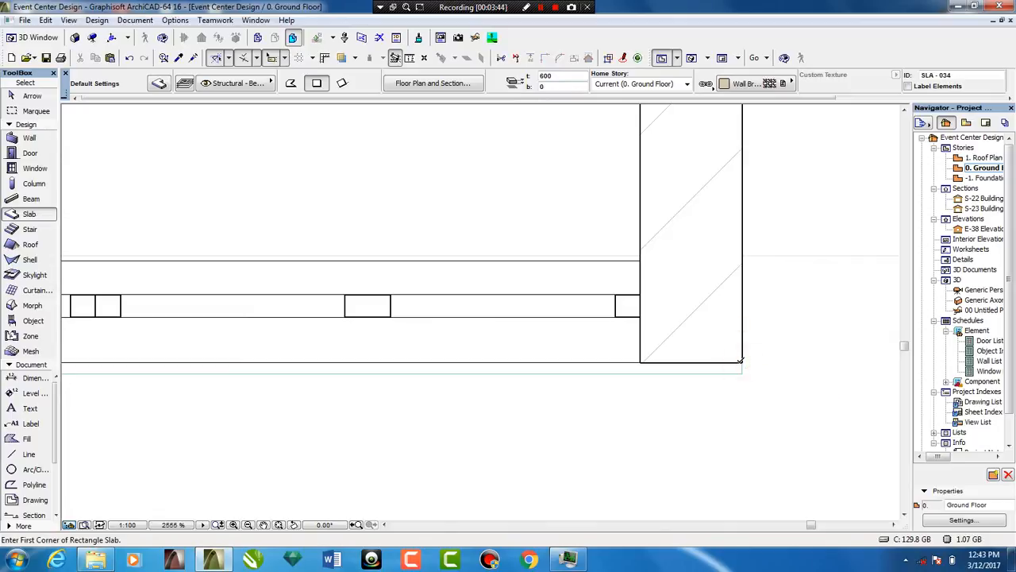
{"action": "left_click", "coordinate": [691, 57]}
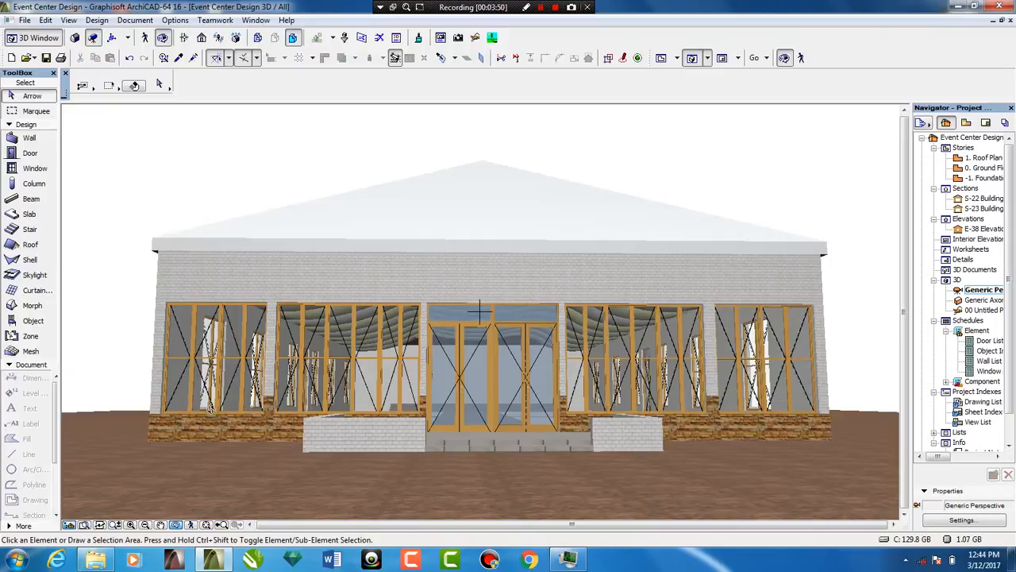
{"action": "left_click_drag", "start_coordinate": [208, 402], "coordinate": [287, 408]}
{"action": "scroll", "coordinate": [288, 408], "scroll_direction": "up", "scroll_amount": 6}
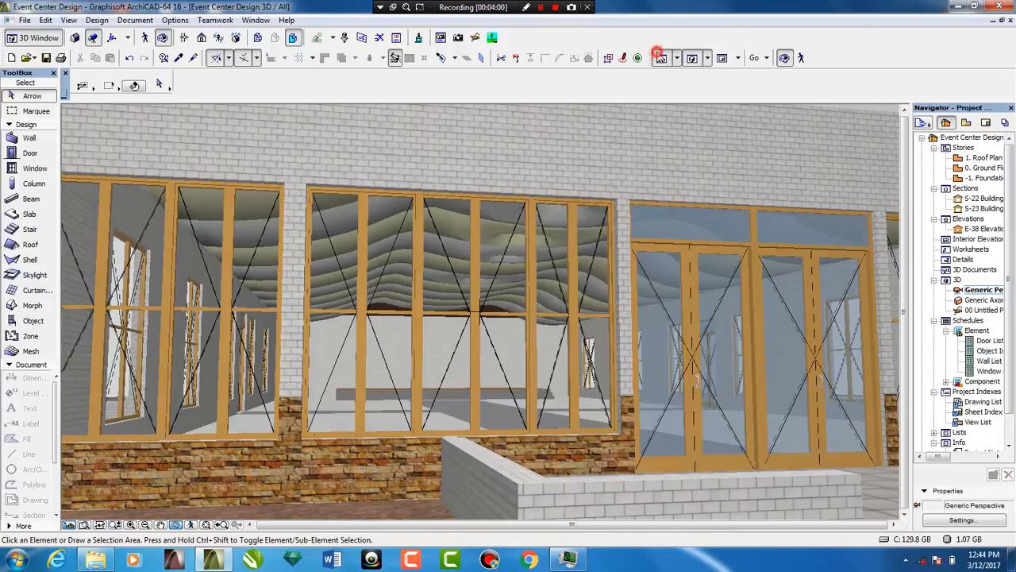
Return to the floor plan and set the Slab tool's defaults to top elevation 1050 and bottom elevation 1000
{"action": "left_click", "coordinate": [660, 57]}
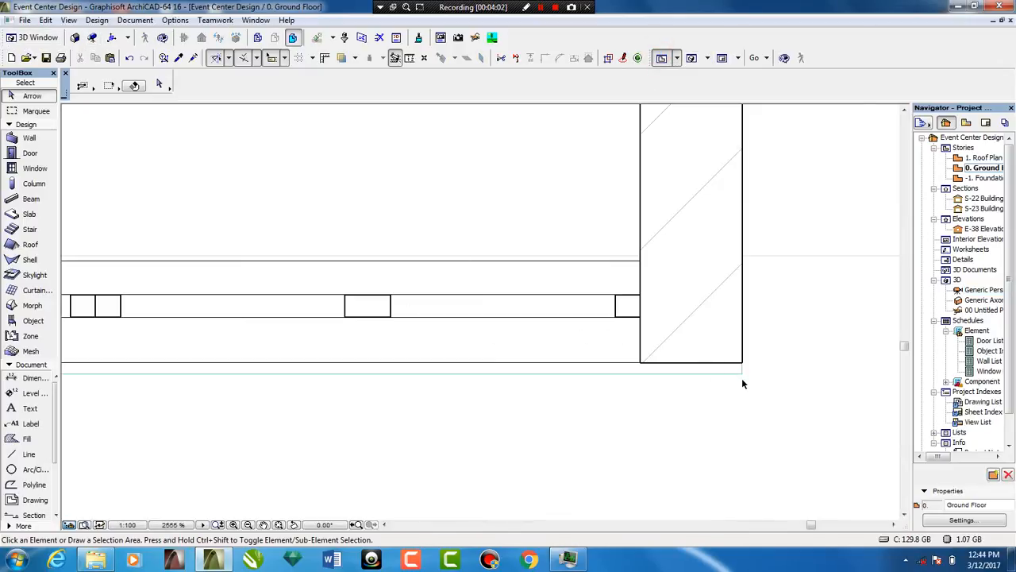
{"action": "scroll", "coordinate": [727, 377], "scroll_direction": "down", "scroll_amount": 2}
{"action": "scroll", "coordinate": [304, 372], "scroll_direction": "down", "scroll_amount": 2}
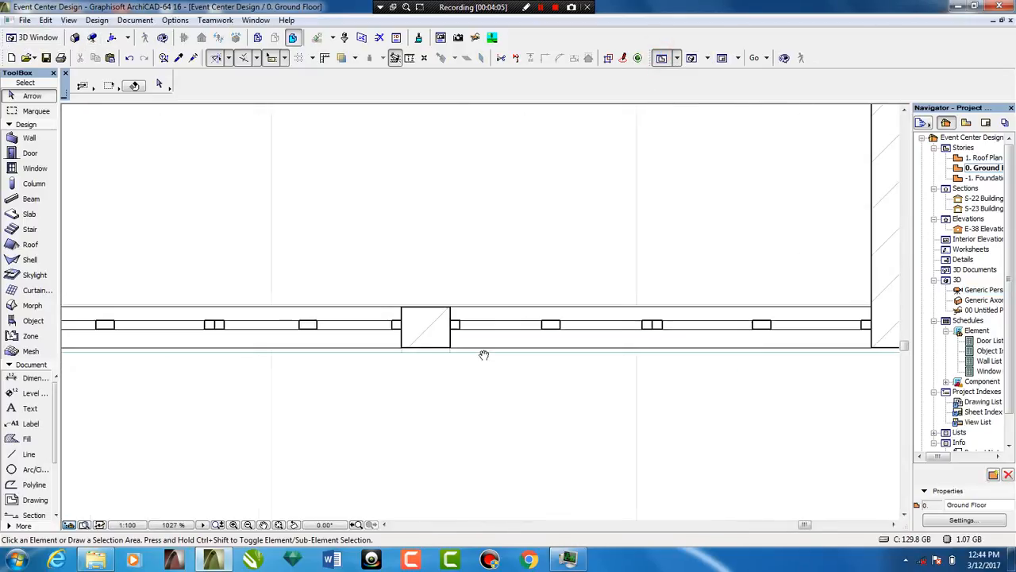
{"action": "left_click", "coordinate": [28, 200]}
{"action": "left_click", "coordinate": [29, 213]}
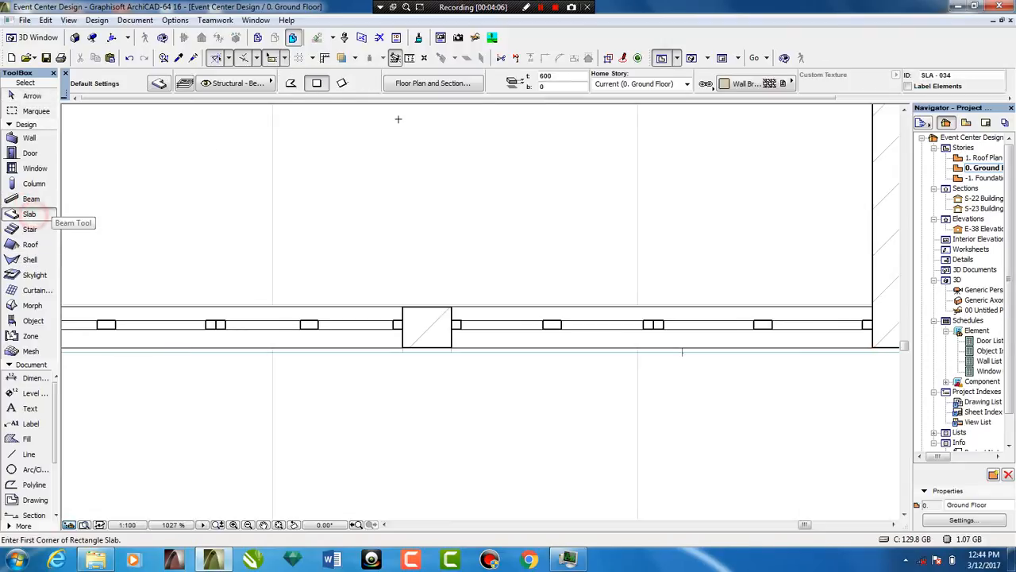
{"action": "left_click", "coordinate": [564, 77]}
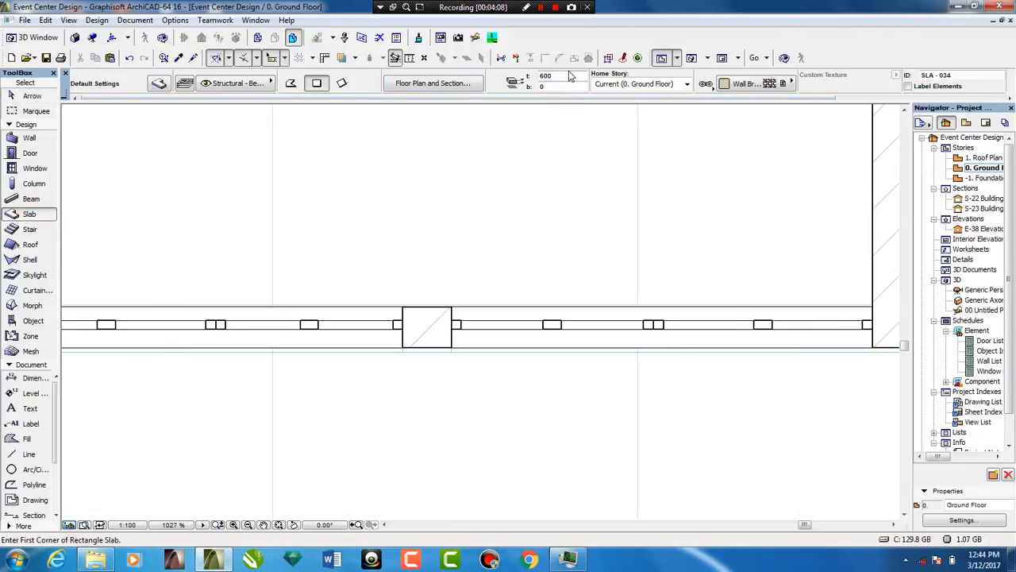
{"action": "left_click_drag", "start_coordinate": [562, 76], "coordinate": [426, 84]}
{"action": "left_click", "coordinate": [548, 85]}
Draw a cap slab about 266 mm wide and 50 mm deep across the outer face of the column beyond the entrance
{"action": "scroll", "coordinate": [446, 358], "scroll_direction": "up", "scroll_amount": 5}
{"action": "left_click", "coordinate": [313, 297]}
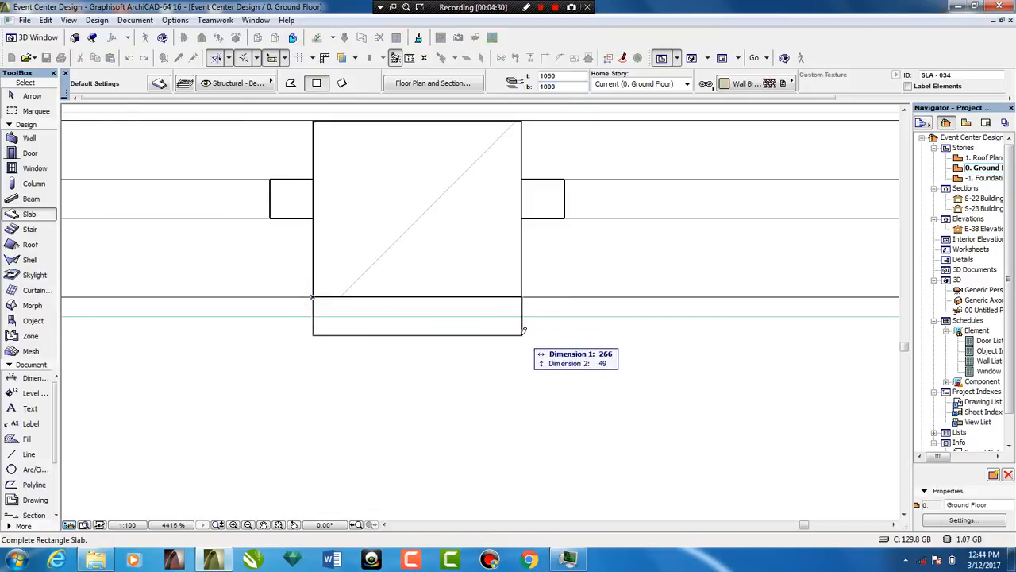
{"action": "key", "text": "Tab"}
{"action": "key", "text": "Tab"}
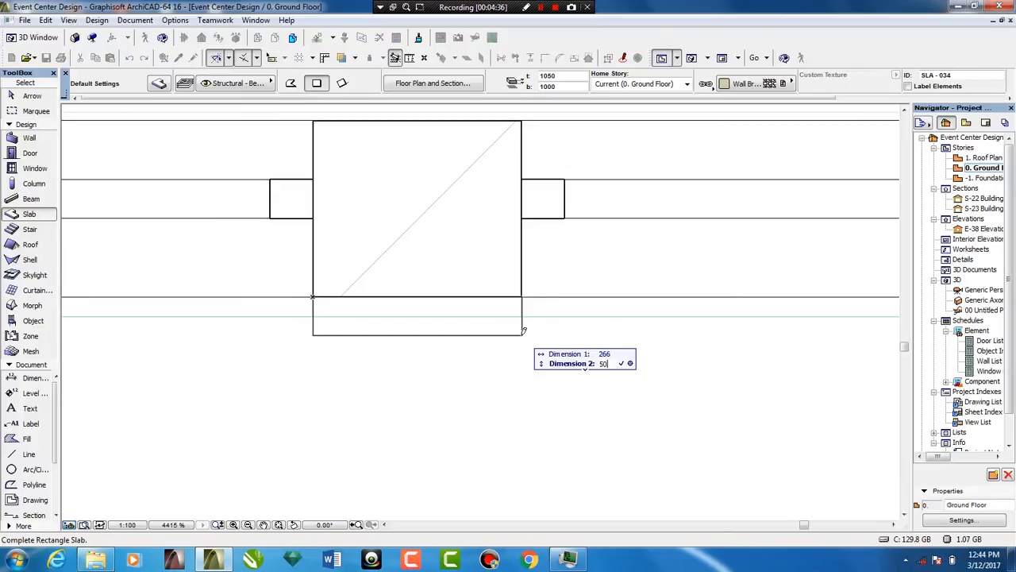
{"action": "key", "text": "Return"}
Offset the cap slab's short edge inward so that it aligns with the column's edge
{"action": "scroll", "coordinate": [522, 334], "scroll_direction": "up", "scroll_amount": 5}
{"action": "key", "text": "Escape"}
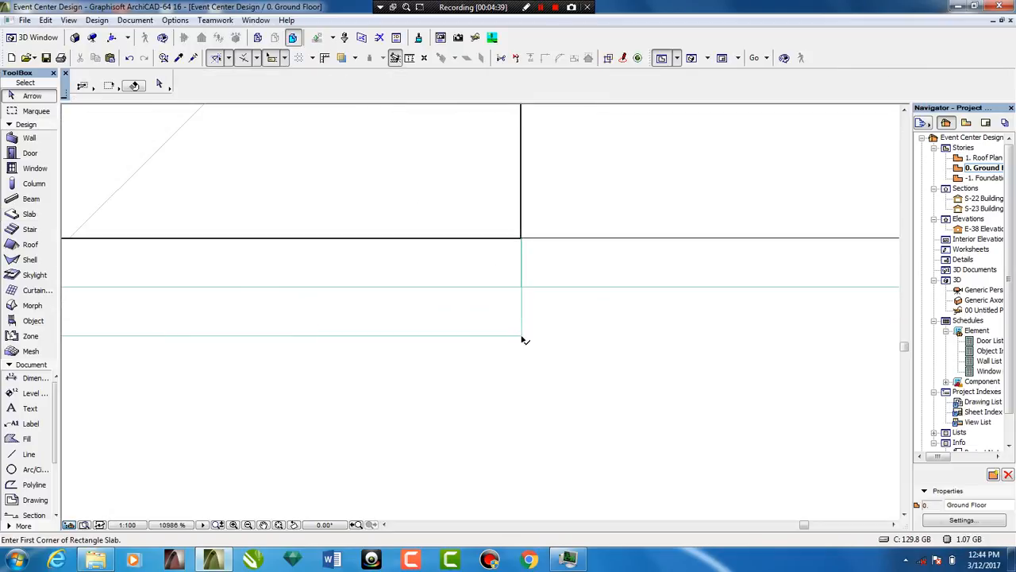
{"action": "left_click", "coordinate": [523, 336]}
{"action": "scroll", "coordinate": [522, 325], "scroll_direction": "up", "scroll_amount": 4}
{"action": "scroll", "coordinate": [522, 317], "scroll_direction": "up", "scroll_amount": 4}
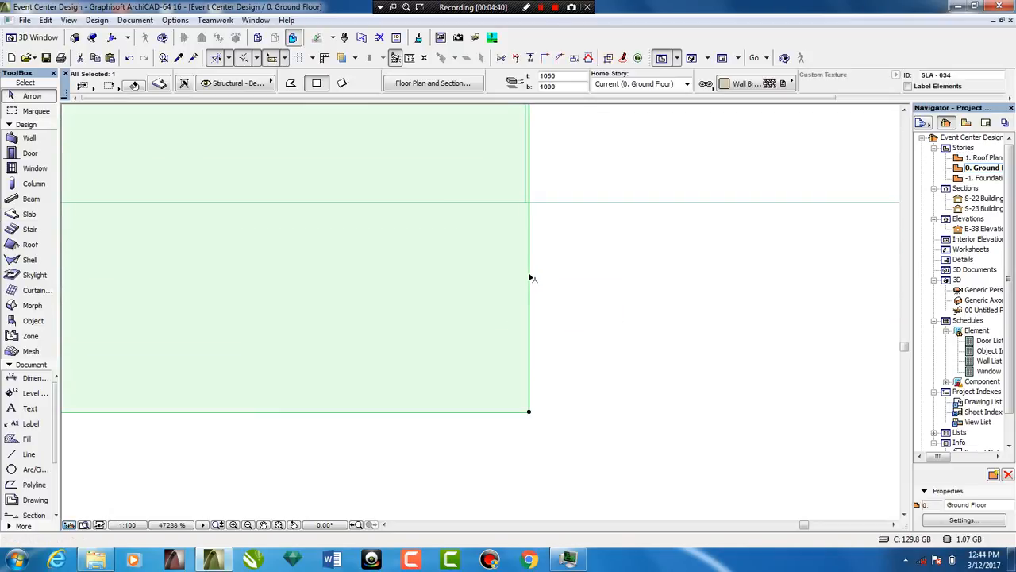
{"action": "left_click", "coordinate": [526, 273]}
{"action": "scroll", "coordinate": [524, 191], "scroll_direction": "up", "scroll_amount": 1}
{"action": "scroll", "coordinate": [524, 194], "scroll_direction": "up", "scroll_amount": 4}
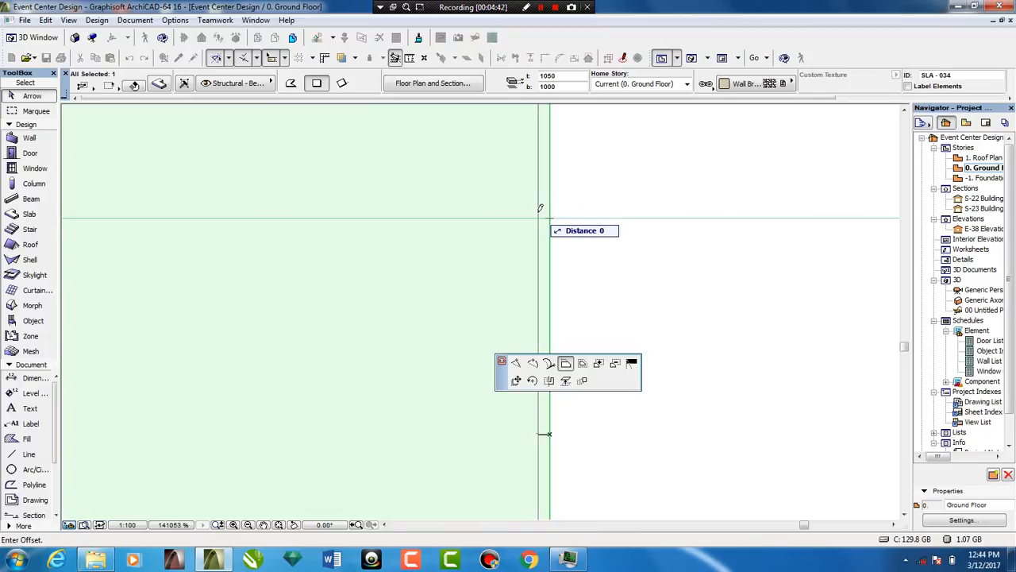
{"action": "key", "text": "Escape"}
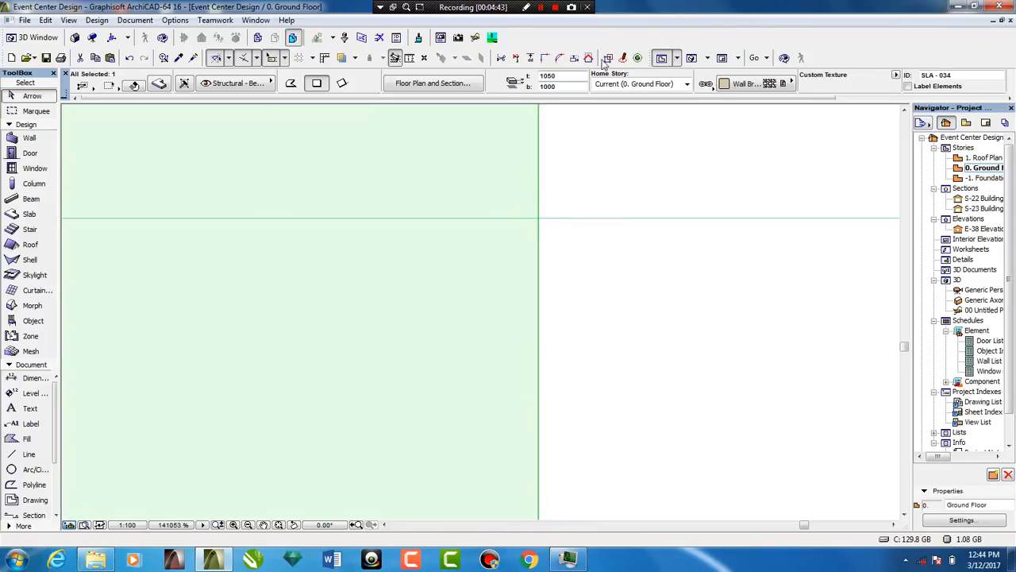
Change the cap slab's surface material to Surf-White and inspect the cap from the side in 3D
{"action": "left_click", "coordinate": [690, 57]}
{"action": "middle_click_drag", "start_coordinate": [752, 349], "coordinate": [303, 318]}
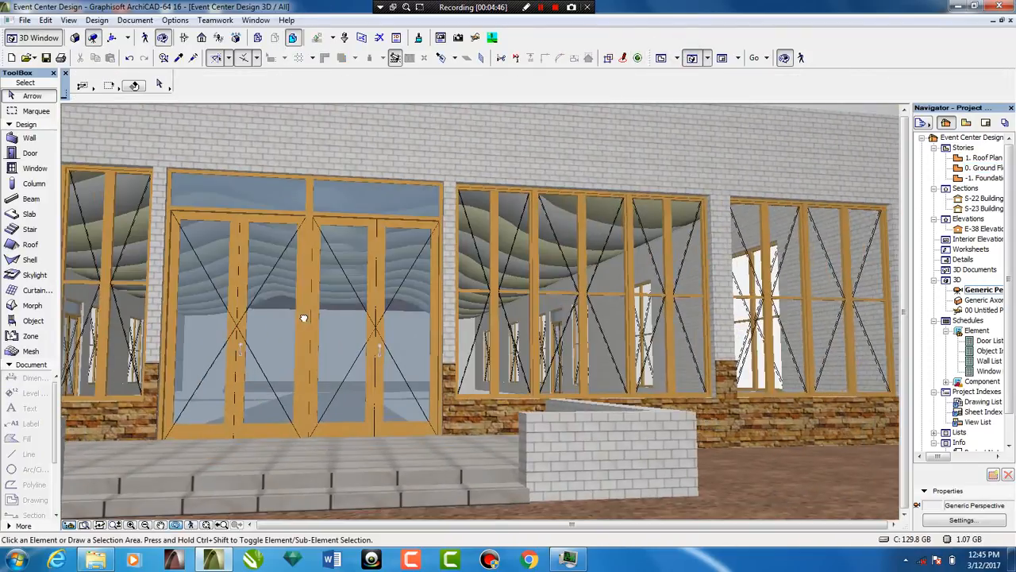
{"action": "left_click", "coordinate": [659, 57]}
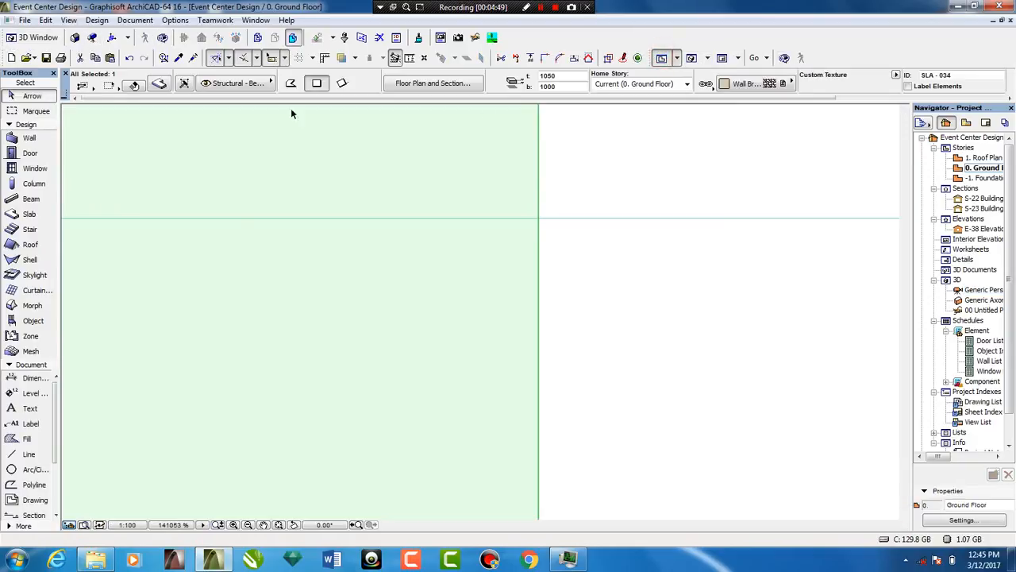
{"action": "left_click", "coordinate": [159, 84]}
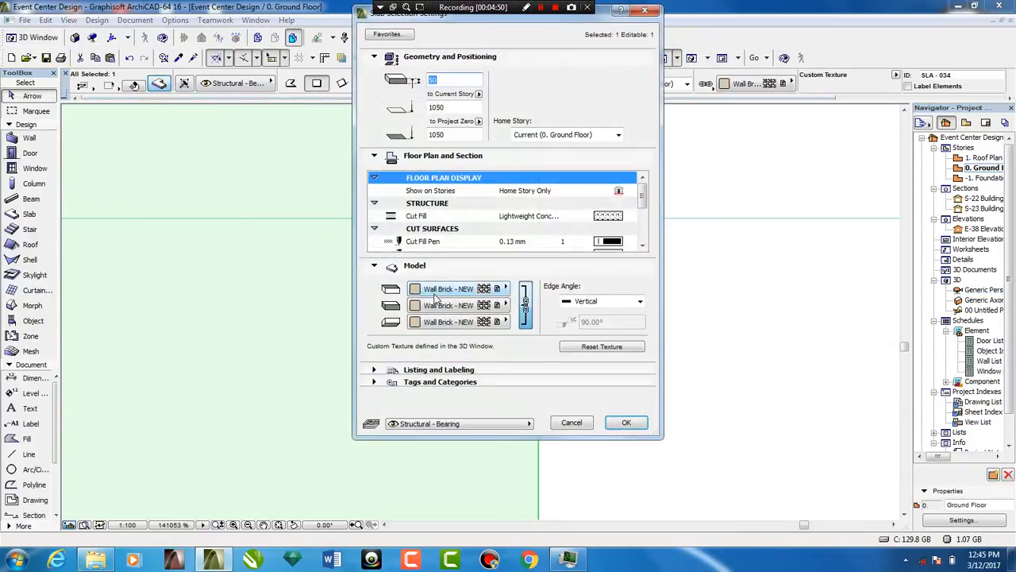
{"action": "left_click", "coordinate": [457, 289]}
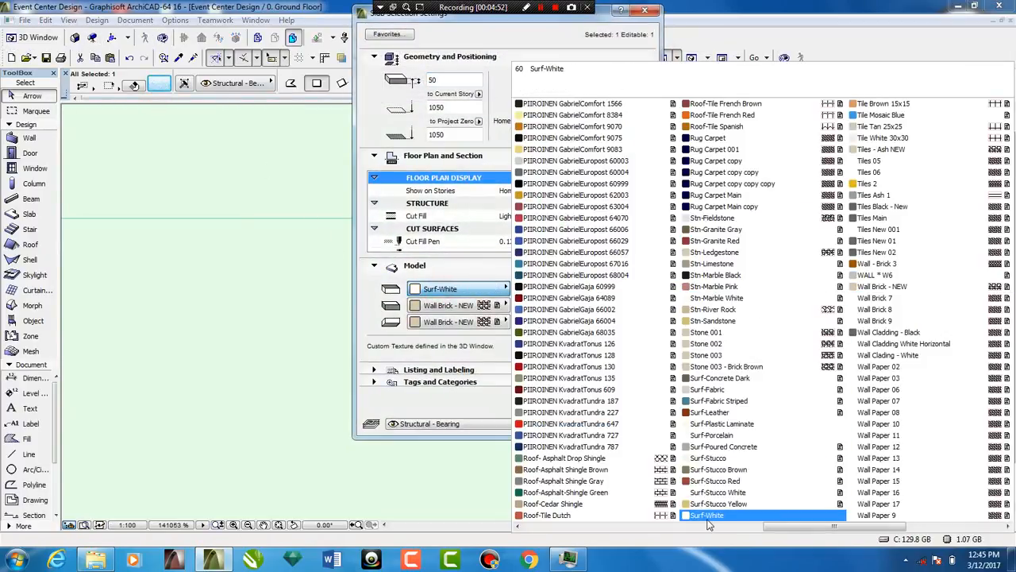
{"action": "left_click", "coordinate": [708, 515]}
{"action": "left_click", "coordinate": [633, 421]}
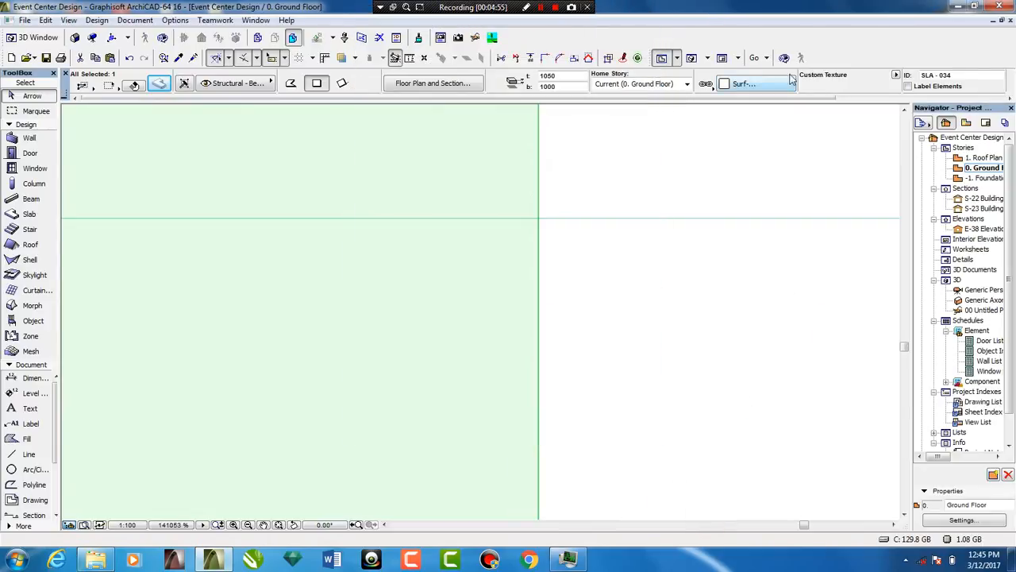
{"action": "left_click", "coordinate": [689, 57]}
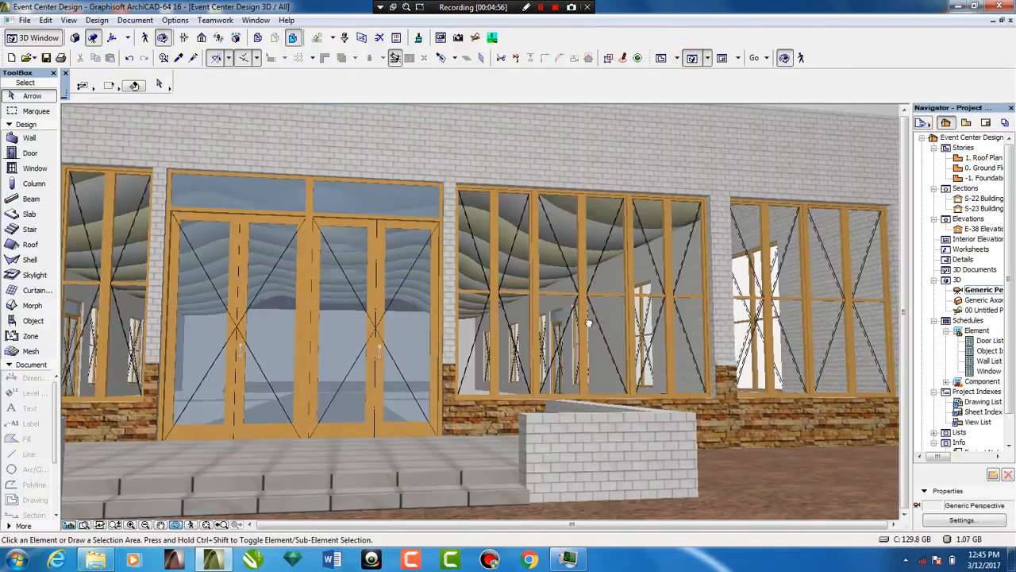
{"action": "scroll", "coordinate": [399, 357], "scroll_direction": "up", "scroll_amount": 8}
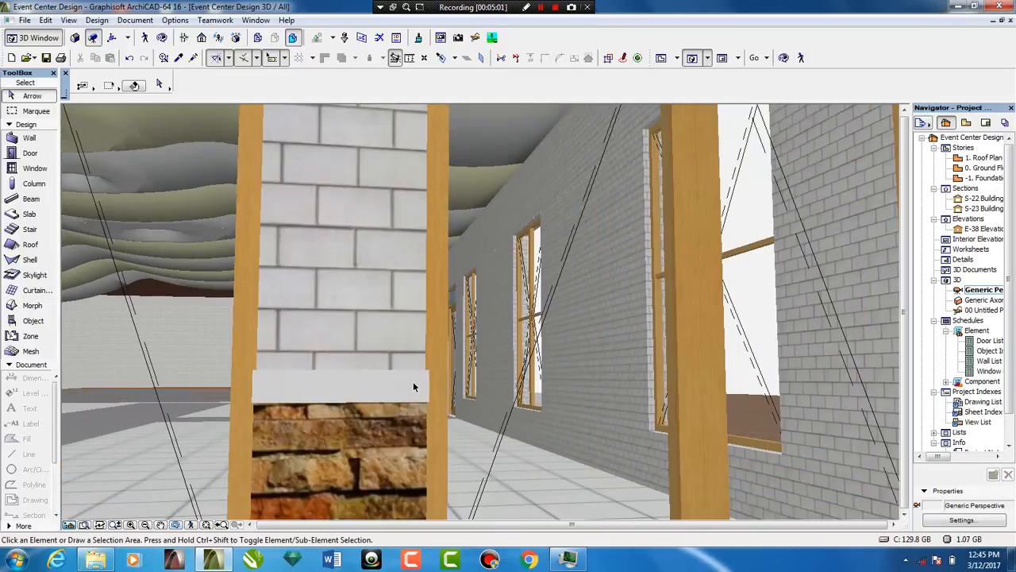
{"action": "key", "text": "o"}
{"action": "left_click_drag", "start_coordinate": [447, 336], "coordinate": [110, 392]}
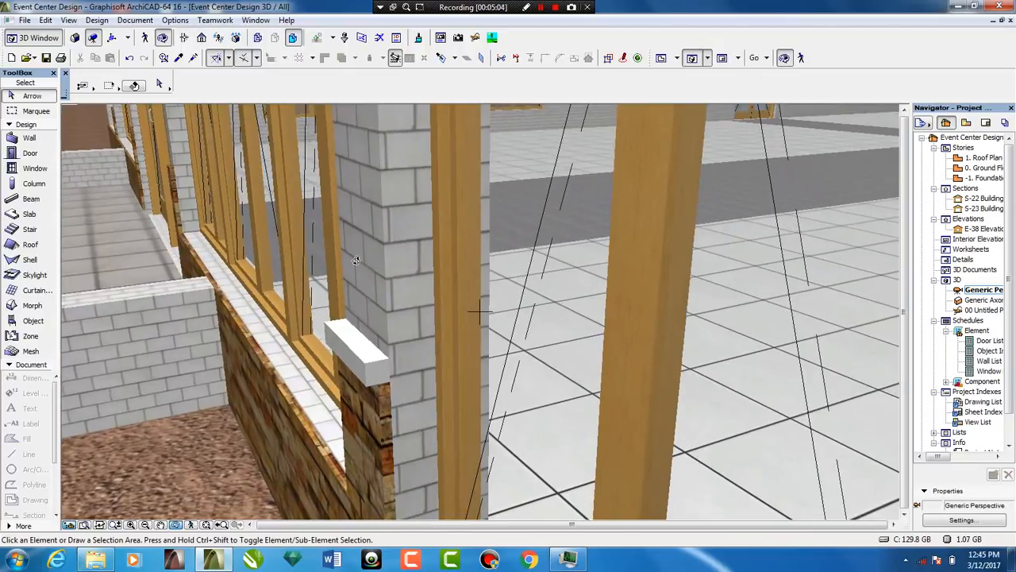
{"action": "scroll", "coordinate": [356, 261], "scroll_direction": "down", "scroll_amount": 5}
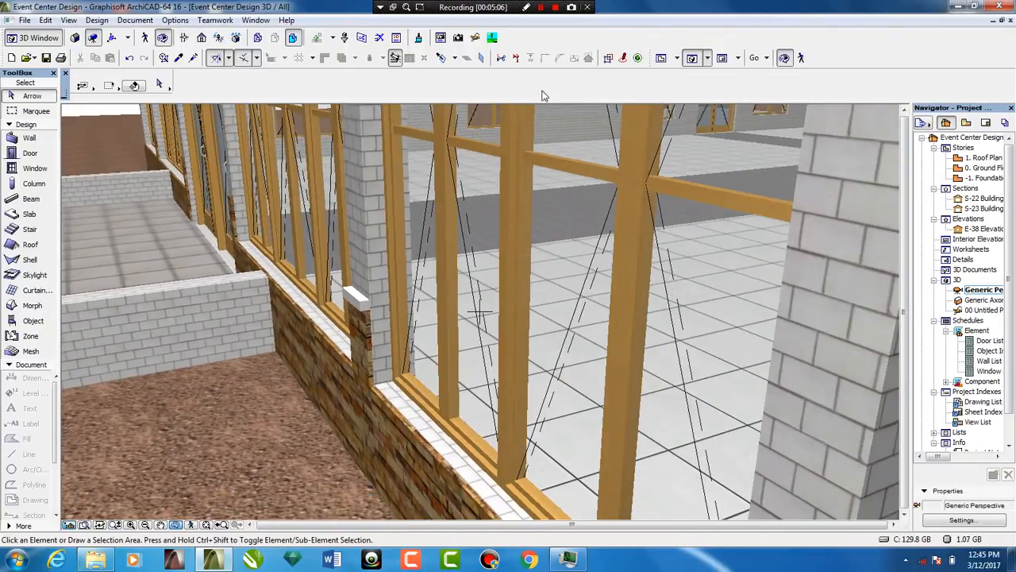
On the floor plan, offset the cap slab's long outer edge inward by 10 mm and check it in 3D
{"action": "left_click", "coordinate": [660, 58]}
{"action": "scroll", "coordinate": [526, 249], "scroll_direction": "down", "scroll_amount": 3}
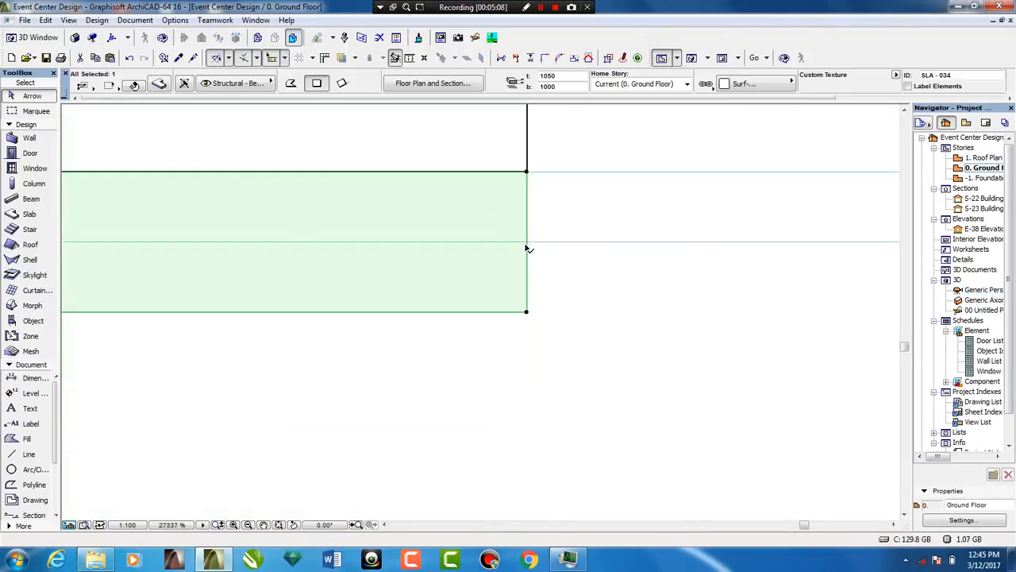
{"action": "scroll", "coordinate": [526, 248], "scroll_direction": "down", "scroll_amount": 3}
{"action": "left_click", "coordinate": [379, 278]}
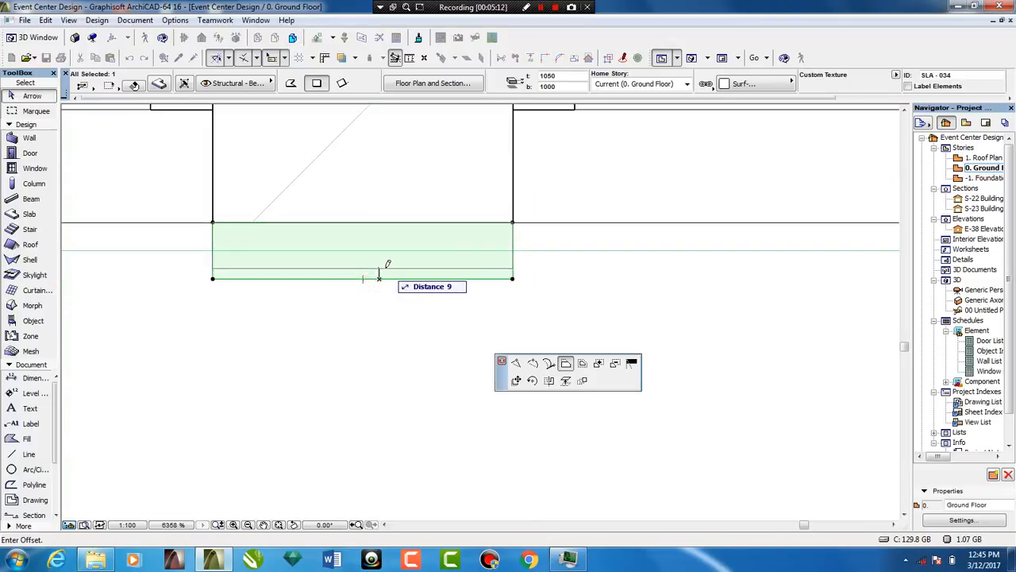
{"action": "type", "text": "10"}
{"action": "key", "text": "Return"}
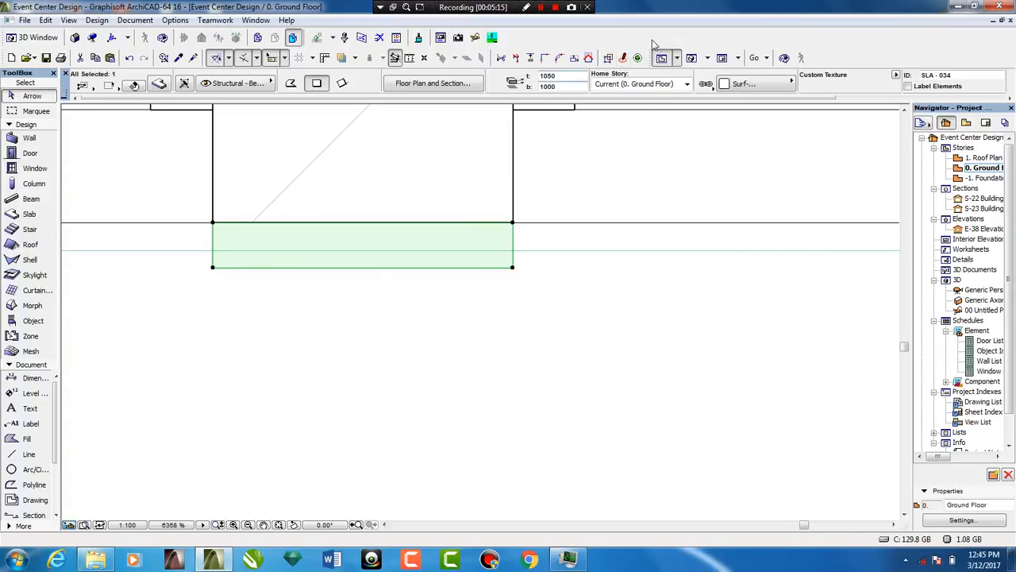
{"action": "left_click", "coordinate": [689, 58]}
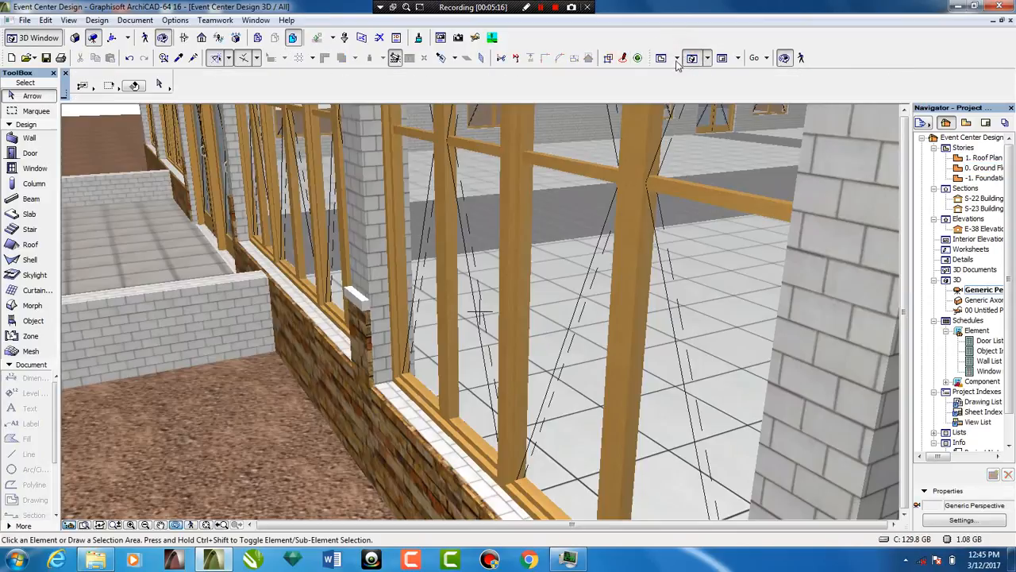
With the existing white cap's slab settings, draw a 207 by 40 mm cap slab across the outer face of the column on the entrance's opposite side
{"action": "left_click", "coordinate": [662, 57]}
{"action": "scroll", "coordinate": [612, 238], "scroll_direction": "down", "scroll_amount": 5}
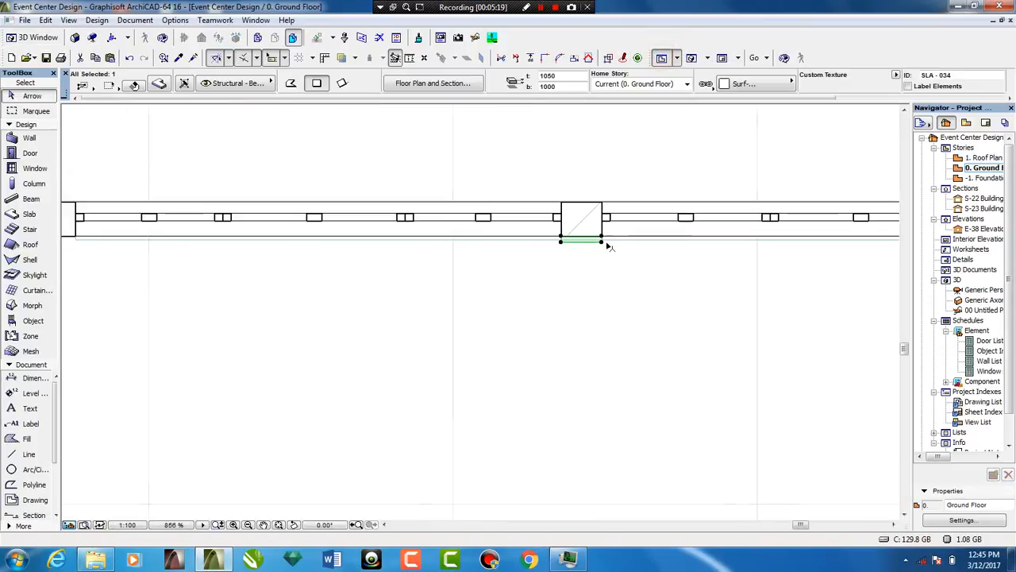
{"action": "scroll", "coordinate": [591, 236], "scroll_direction": "up", "scroll_amount": 5}
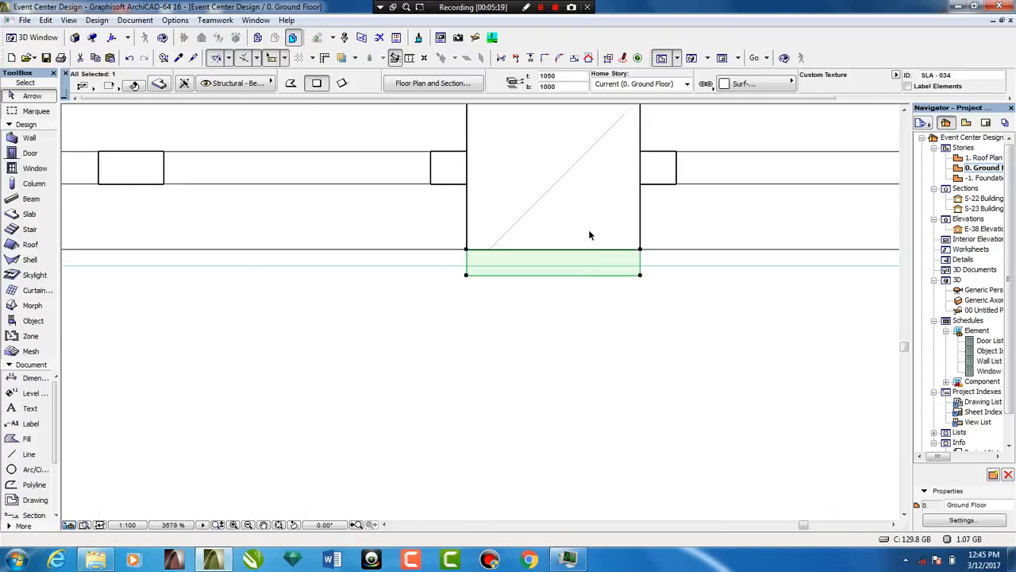
{"action": "left_click", "coordinate": [597, 271]}
{"action": "scroll", "coordinate": [597, 270], "scroll_direction": "down", "scroll_amount": 10}
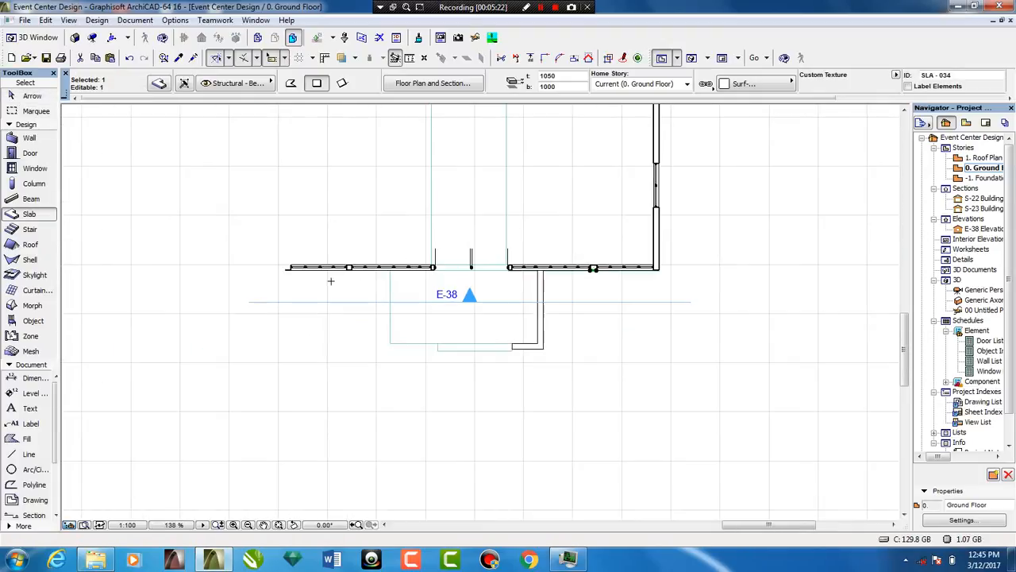
{"action": "scroll", "coordinate": [399, 268], "scroll_direction": "up", "scroll_amount": 10}
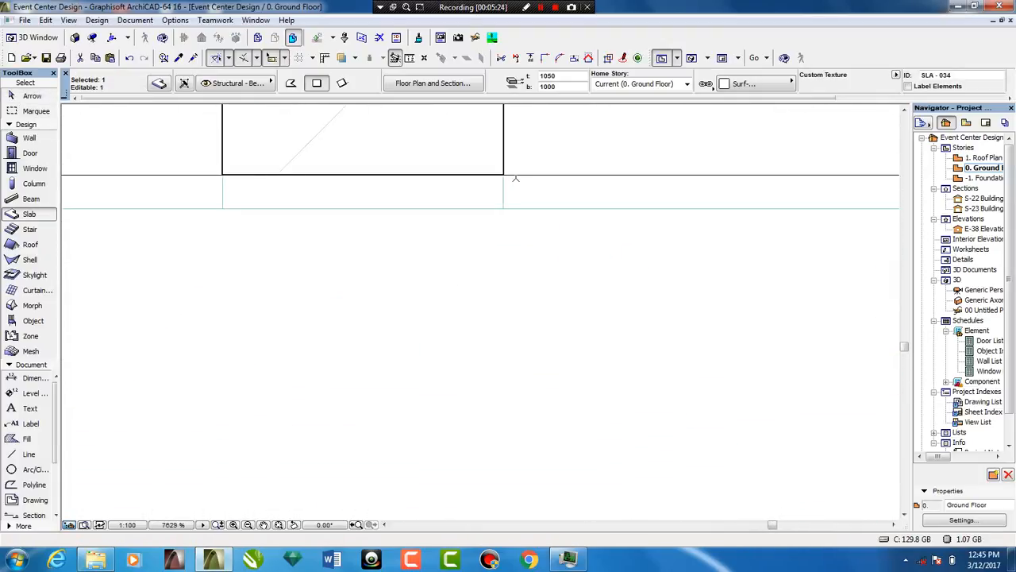
{"action": "left_click", "coordinate": [504, 170]}
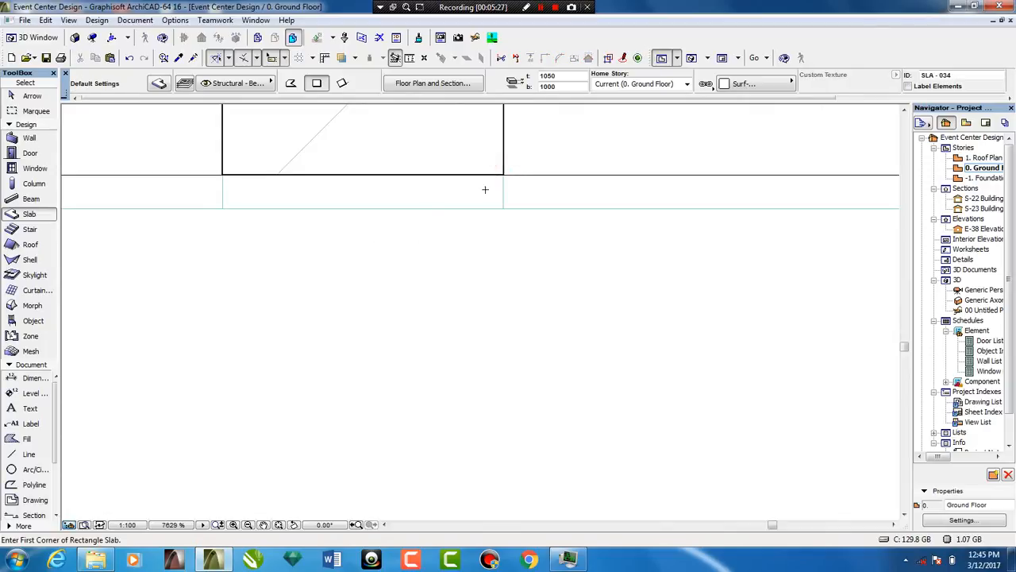
{"action": "left_click", "coordinate": [503, 173]}
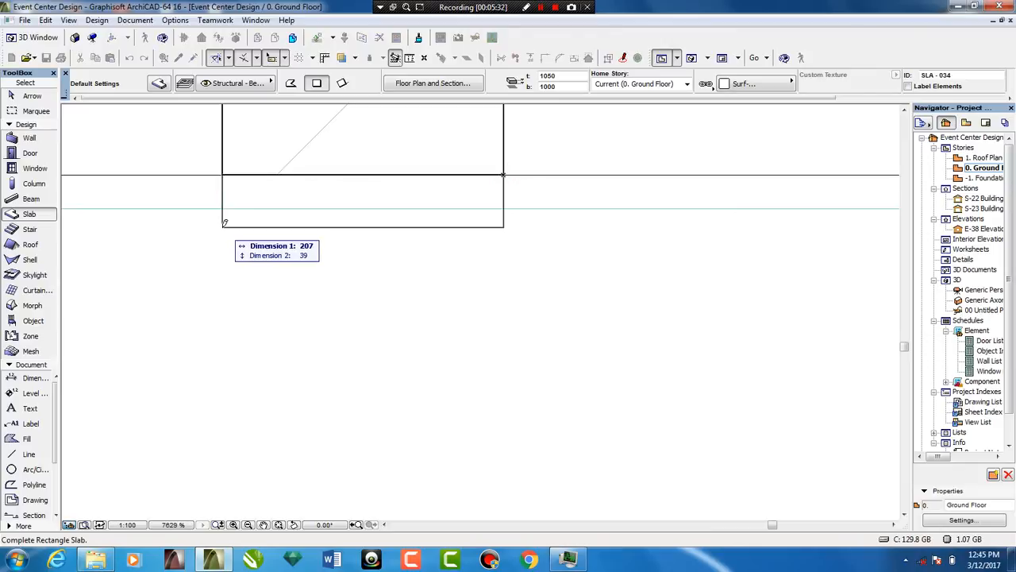
{"action": "key", "text": "Tab"}
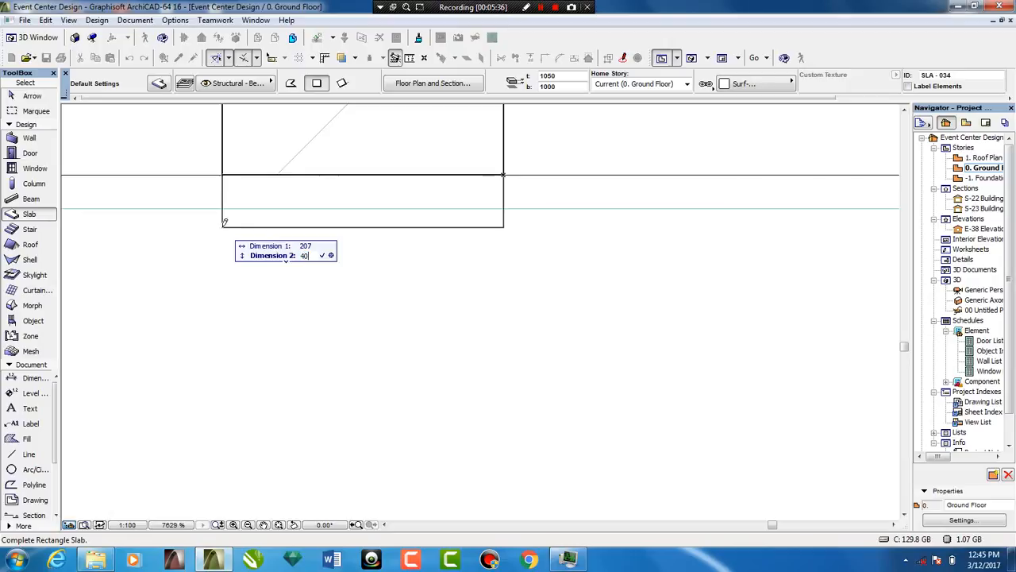
{"action": "key", "text": "Return"}
Examine the column caps and brick cladding in 3D, from the capped column out to the whole front facade
{"action": "left_click", "coordinate": [691, 60]}
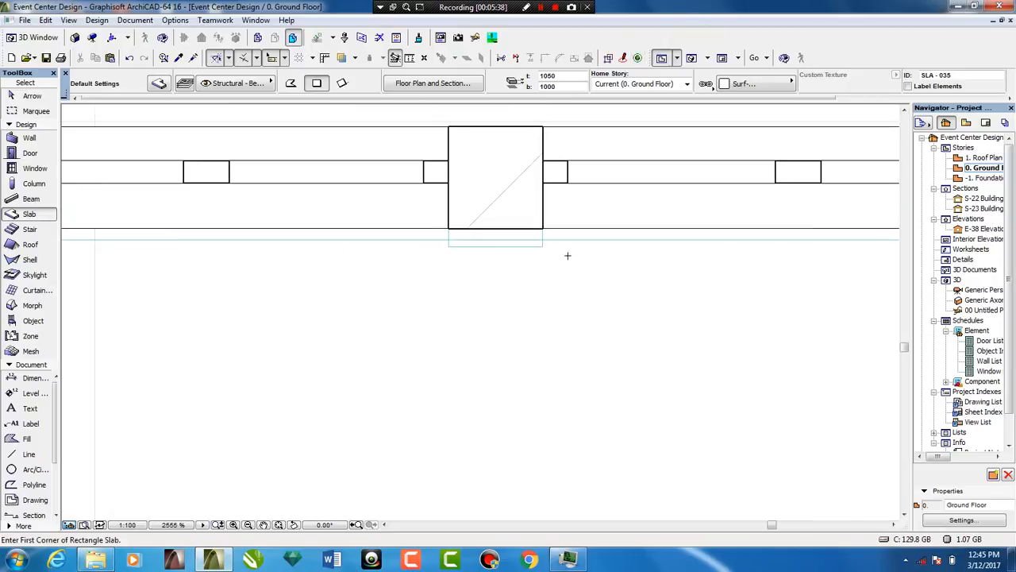
{"action": "left_click", "coordinate": [691, 59]}
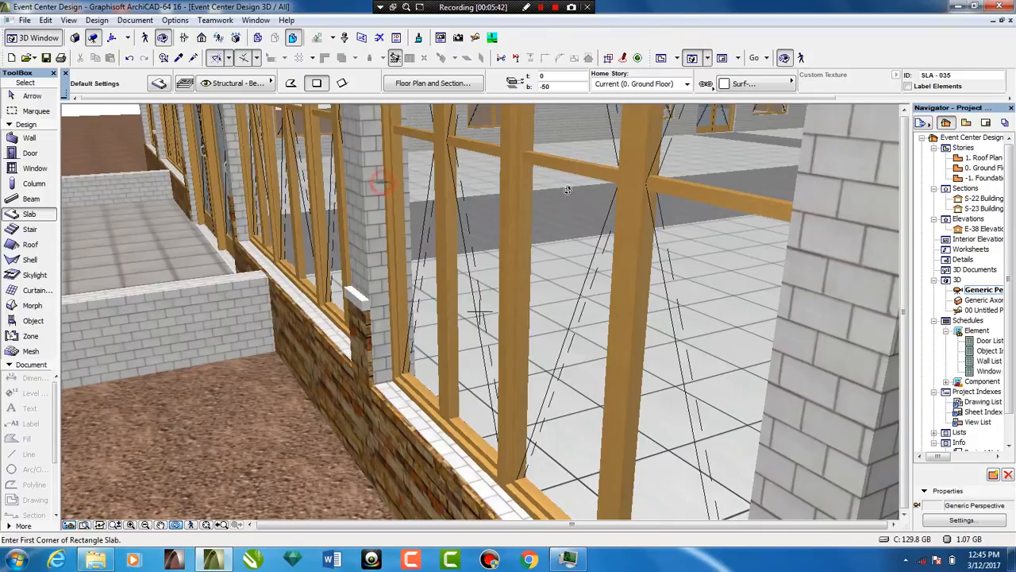
{"action": "left_click_drag", "start_coordinate": [381, 182], "coordinate": [697, 186]}
{"action": "scroll", "coordinate": [697, 187], "scroll_direction": "down", "scroll_amount": 5}
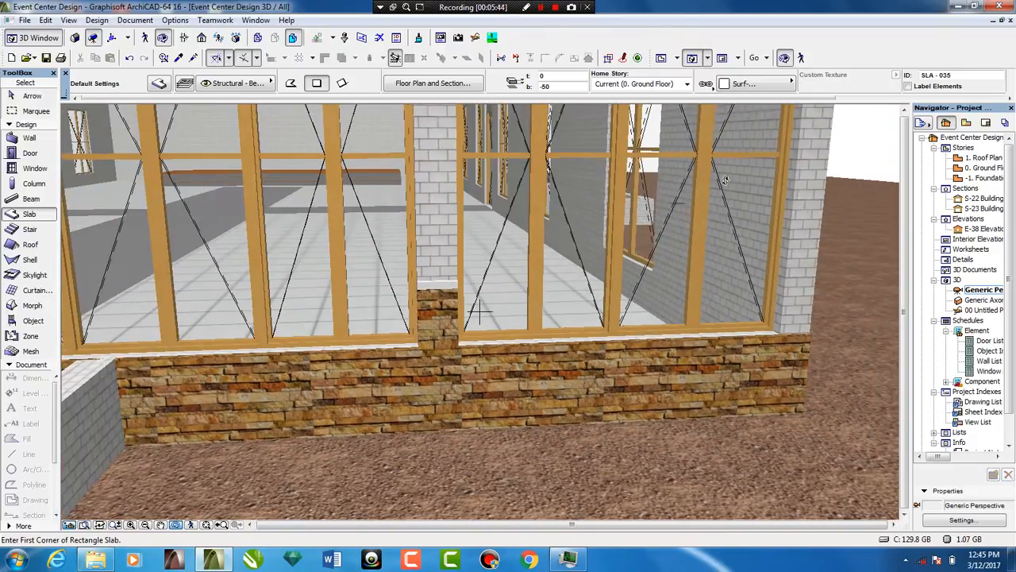
{"action": "scroll", "coordinate": [702, 206], "scroll_direction": "down", "scroll_amount": 6}
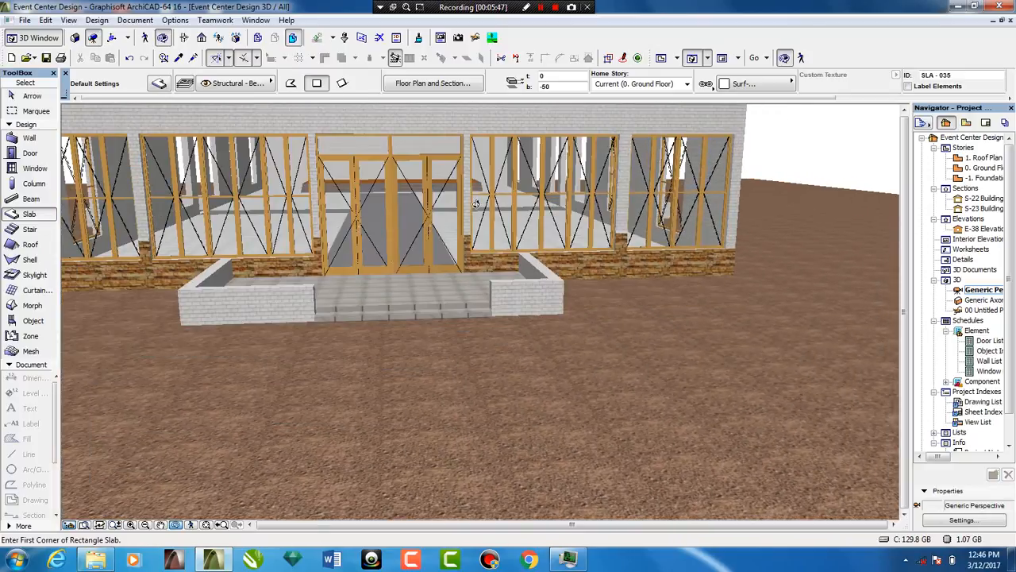
{"action": "middle_click_drag", "start_coordinate": [552, 213], "coordinate": [707, 238]}
{"action": "left_click_drag", "start_coordinate": [470, 240], "coordinate": [608, 190]}
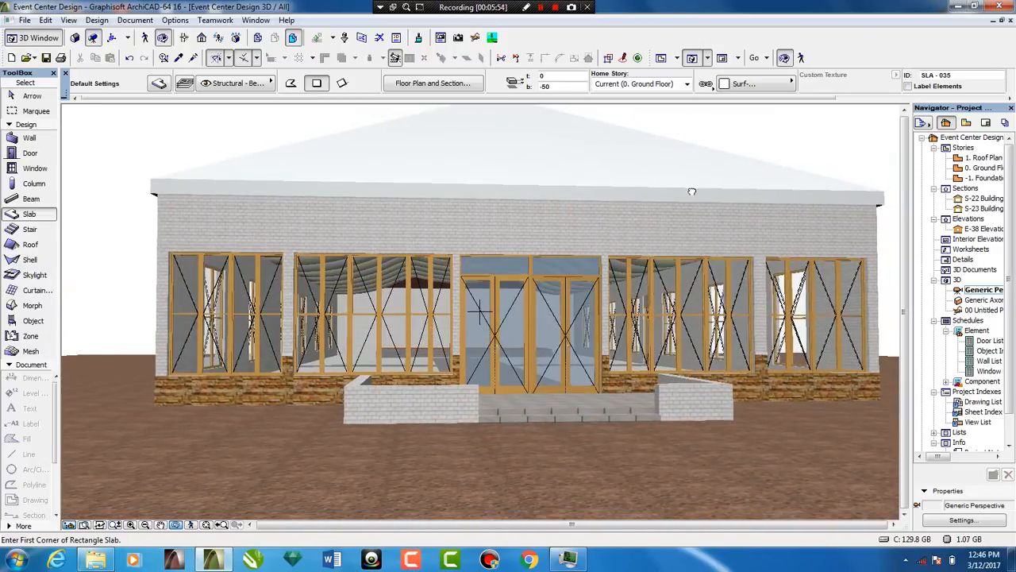
{"action": "middle_click_drag", "start_coordinate": [692, 191], "coordinate": [605, 209]}
{"action": "left_click_drag", "start_coordinate": [606, 209], "coordinate": [559, 212]}
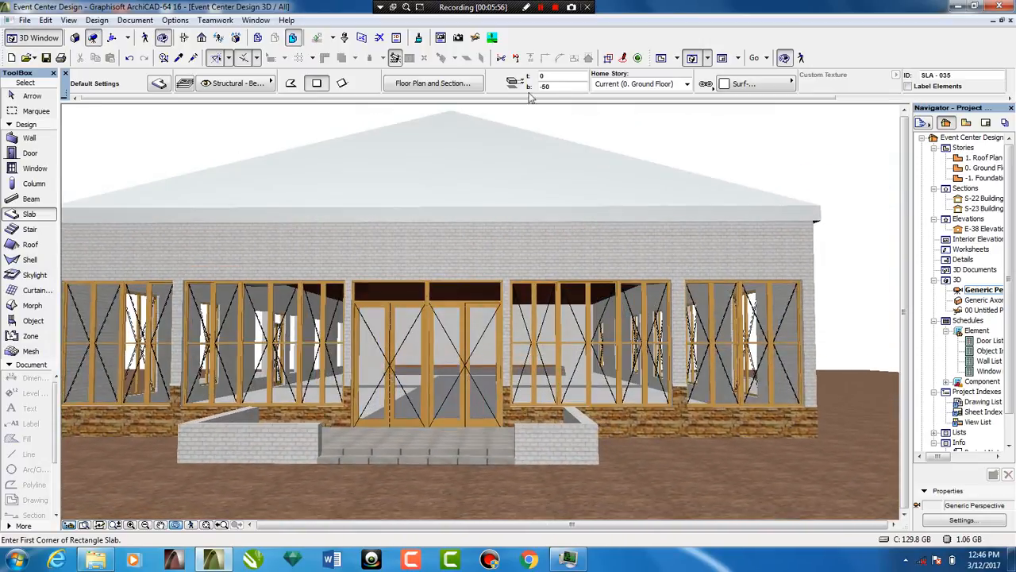
{"action": "middle_click_drag", "start_coordinate": [437, 150], "coordinate": [481, 148]}
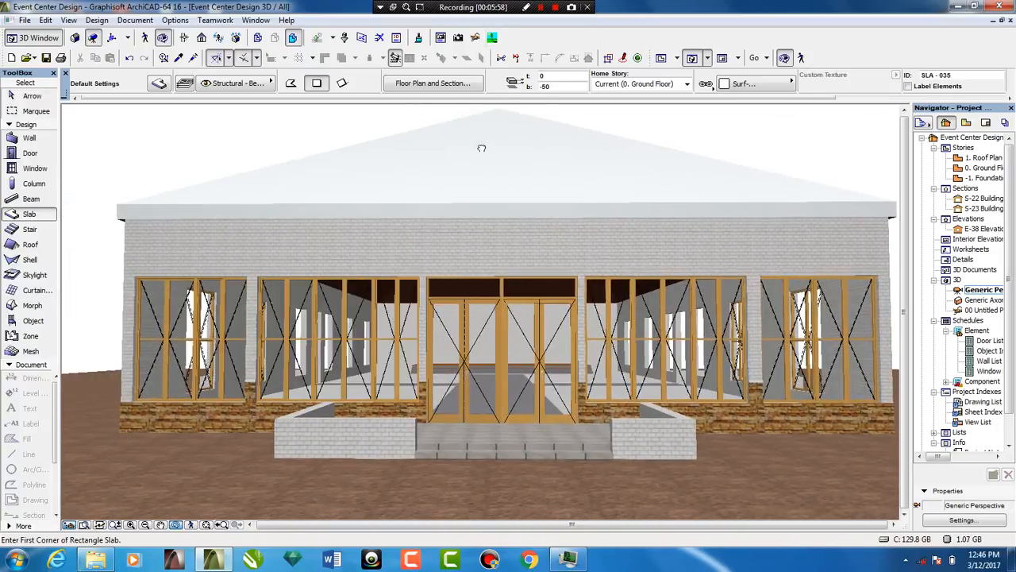